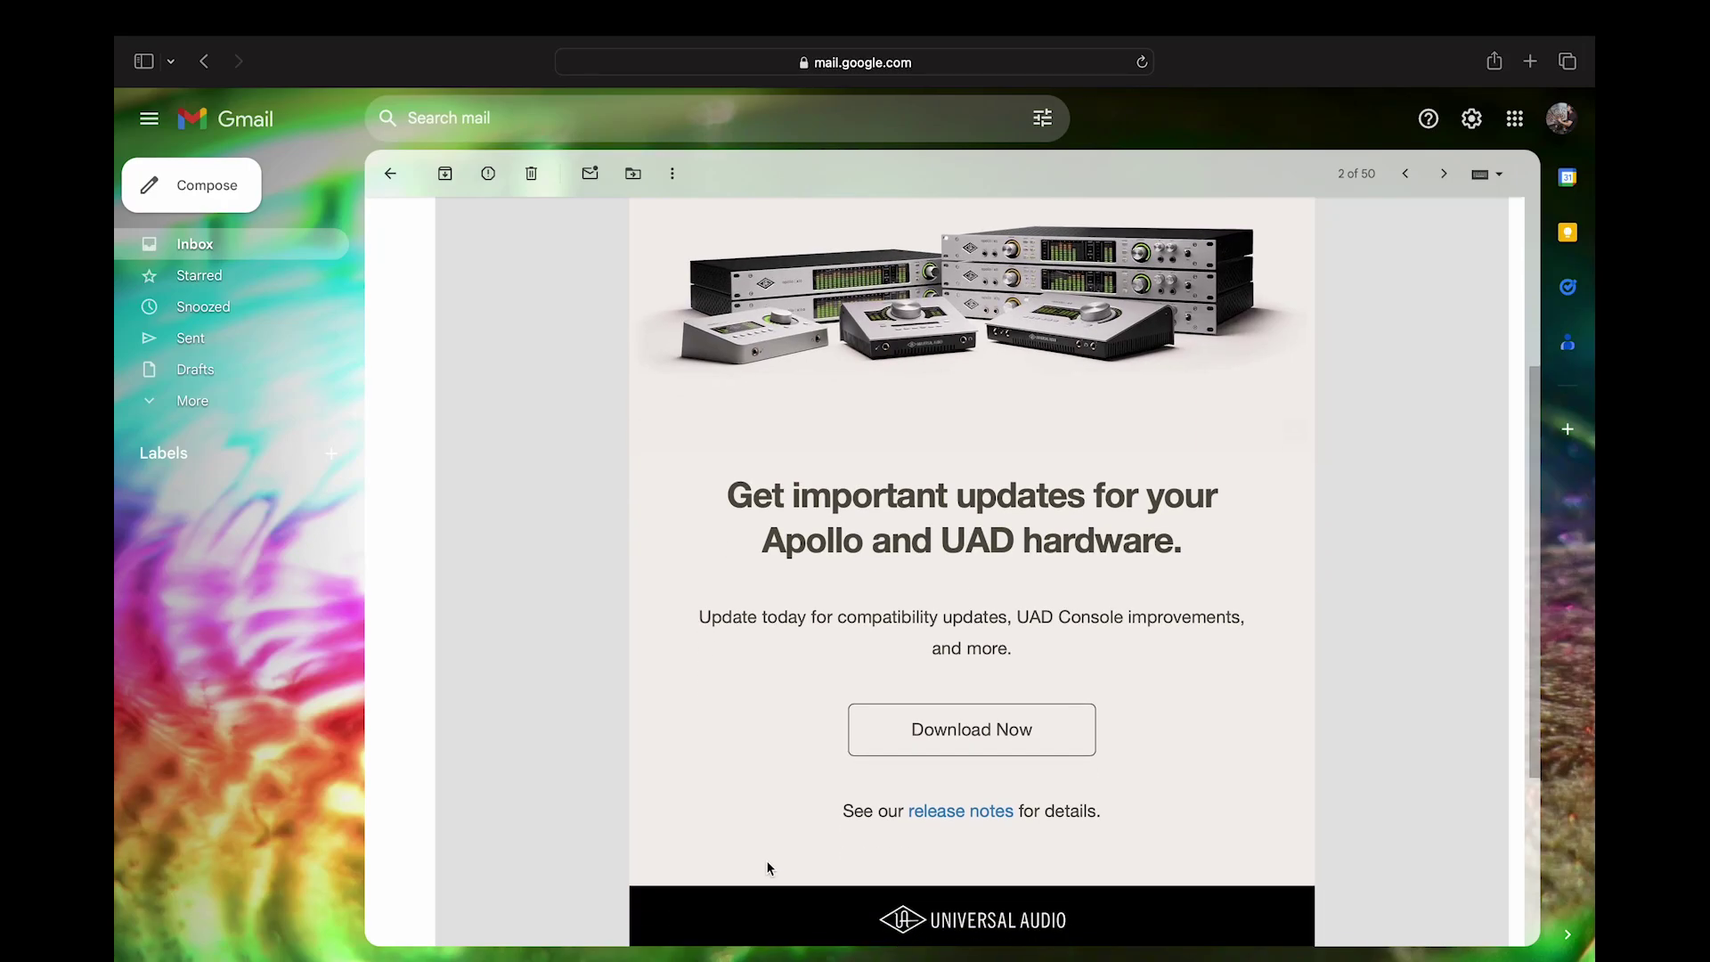
# Open the emailed UAD release notes and read through the Version 11.6.0 changes
pyautogui.click(969, 814)
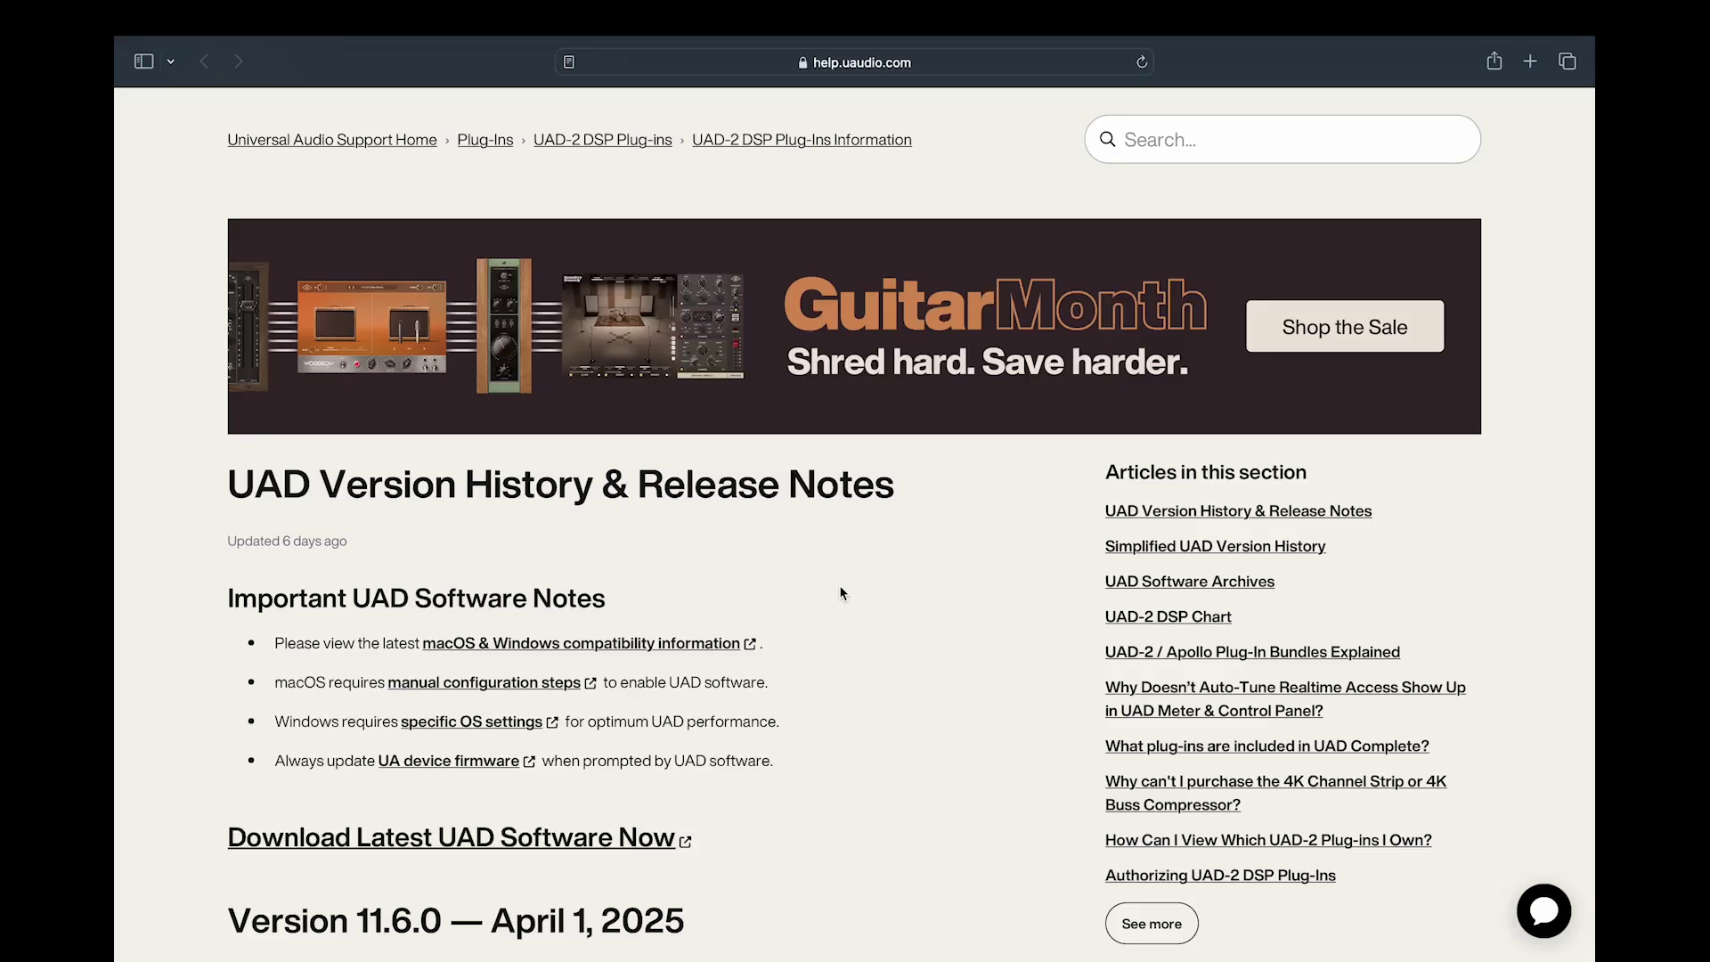
pyautogui.scroll(-5, 839, 593)
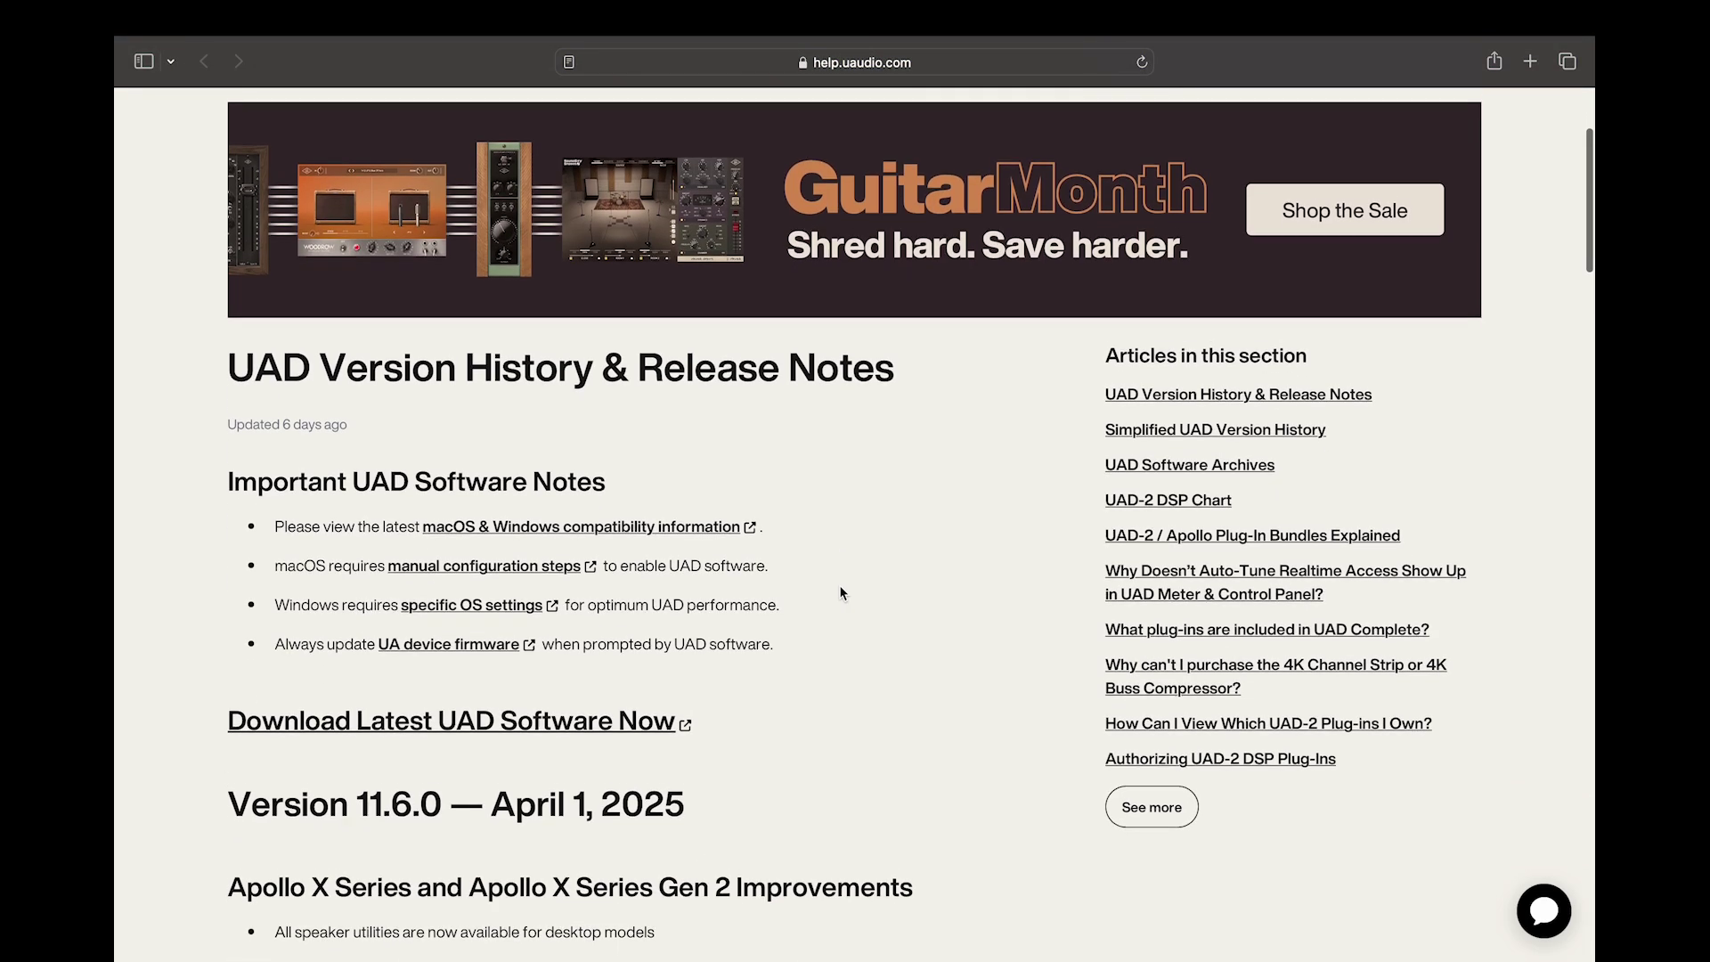
pyautogui.scroll(-2, 840, 593)
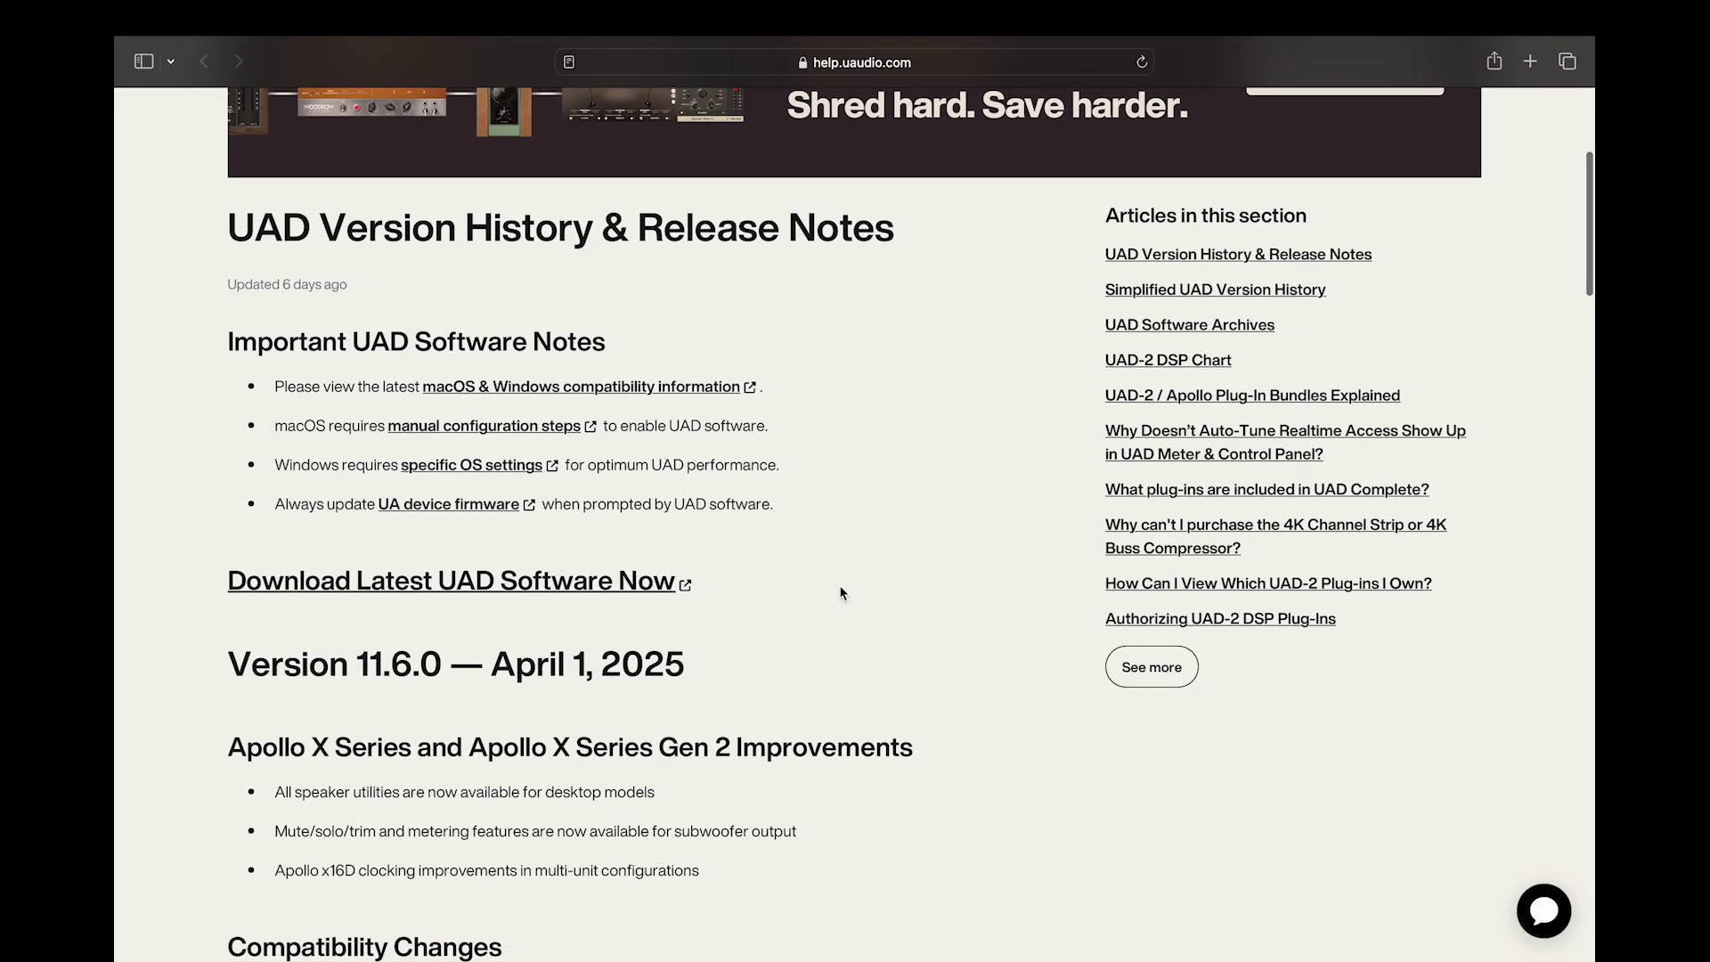
pyautogui.scroll(-3, 840, 593)
pyautogui.scroll(-3, 840, 593)
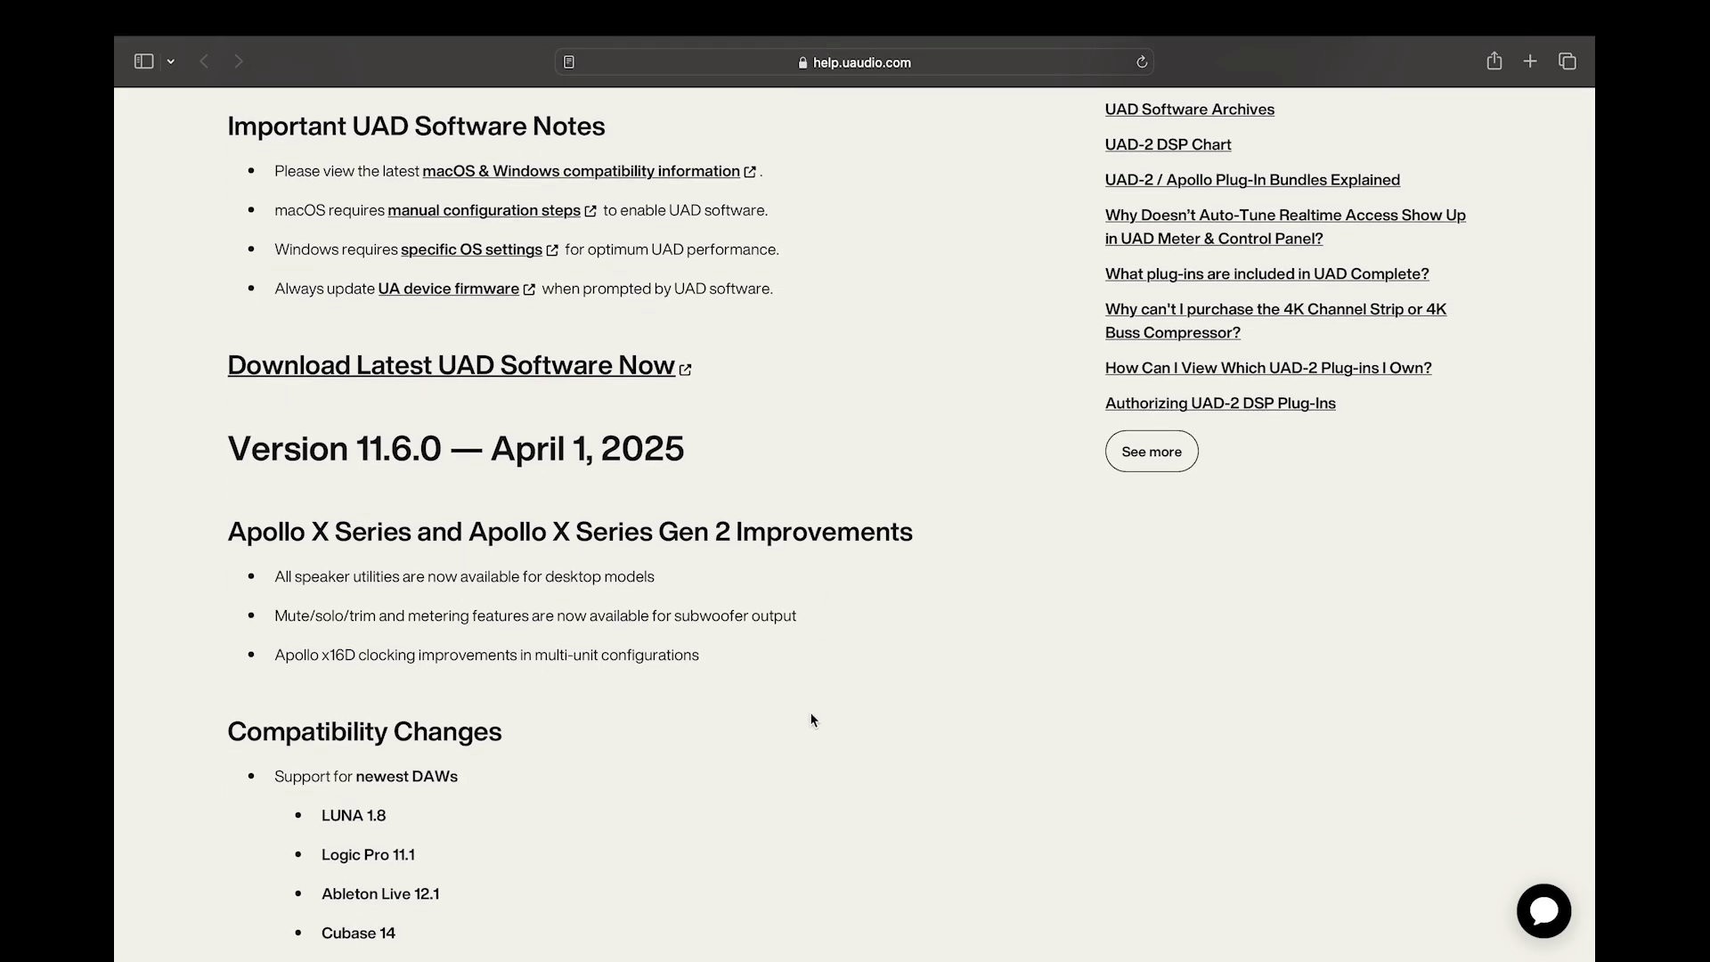
pyautogui.scroll(-5, 810, 717)
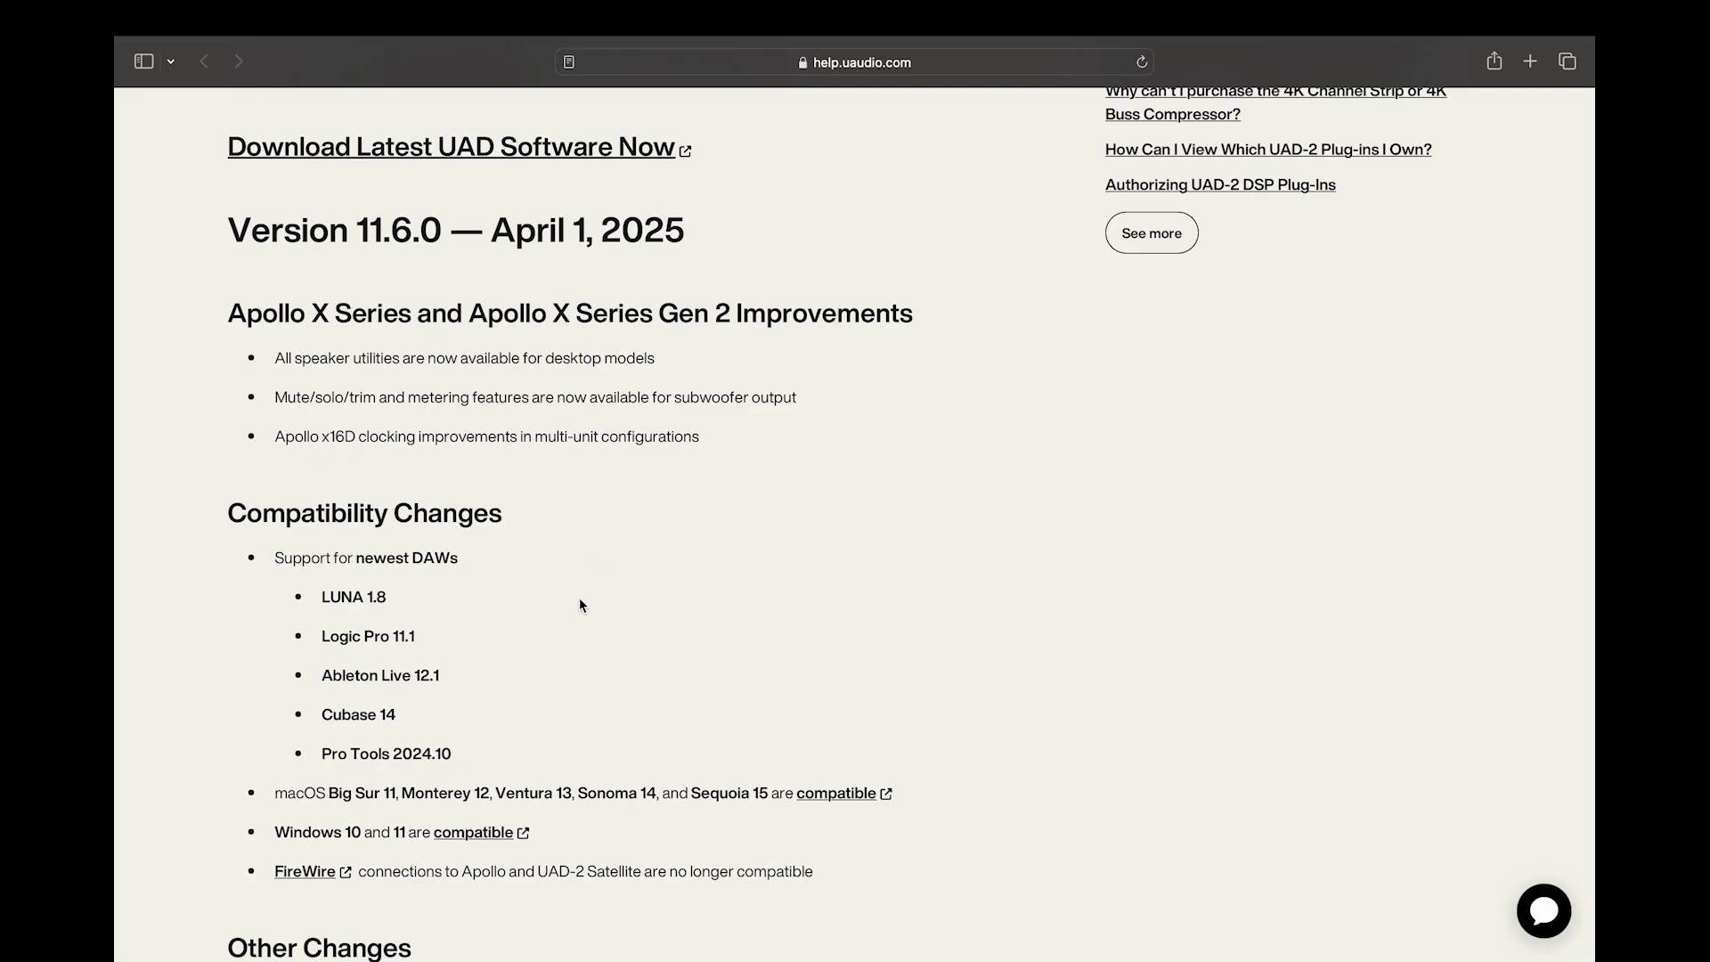
pyautogui.scroll(-4, 579, 605)
pyautogui.scroll(-4, 580, 601)
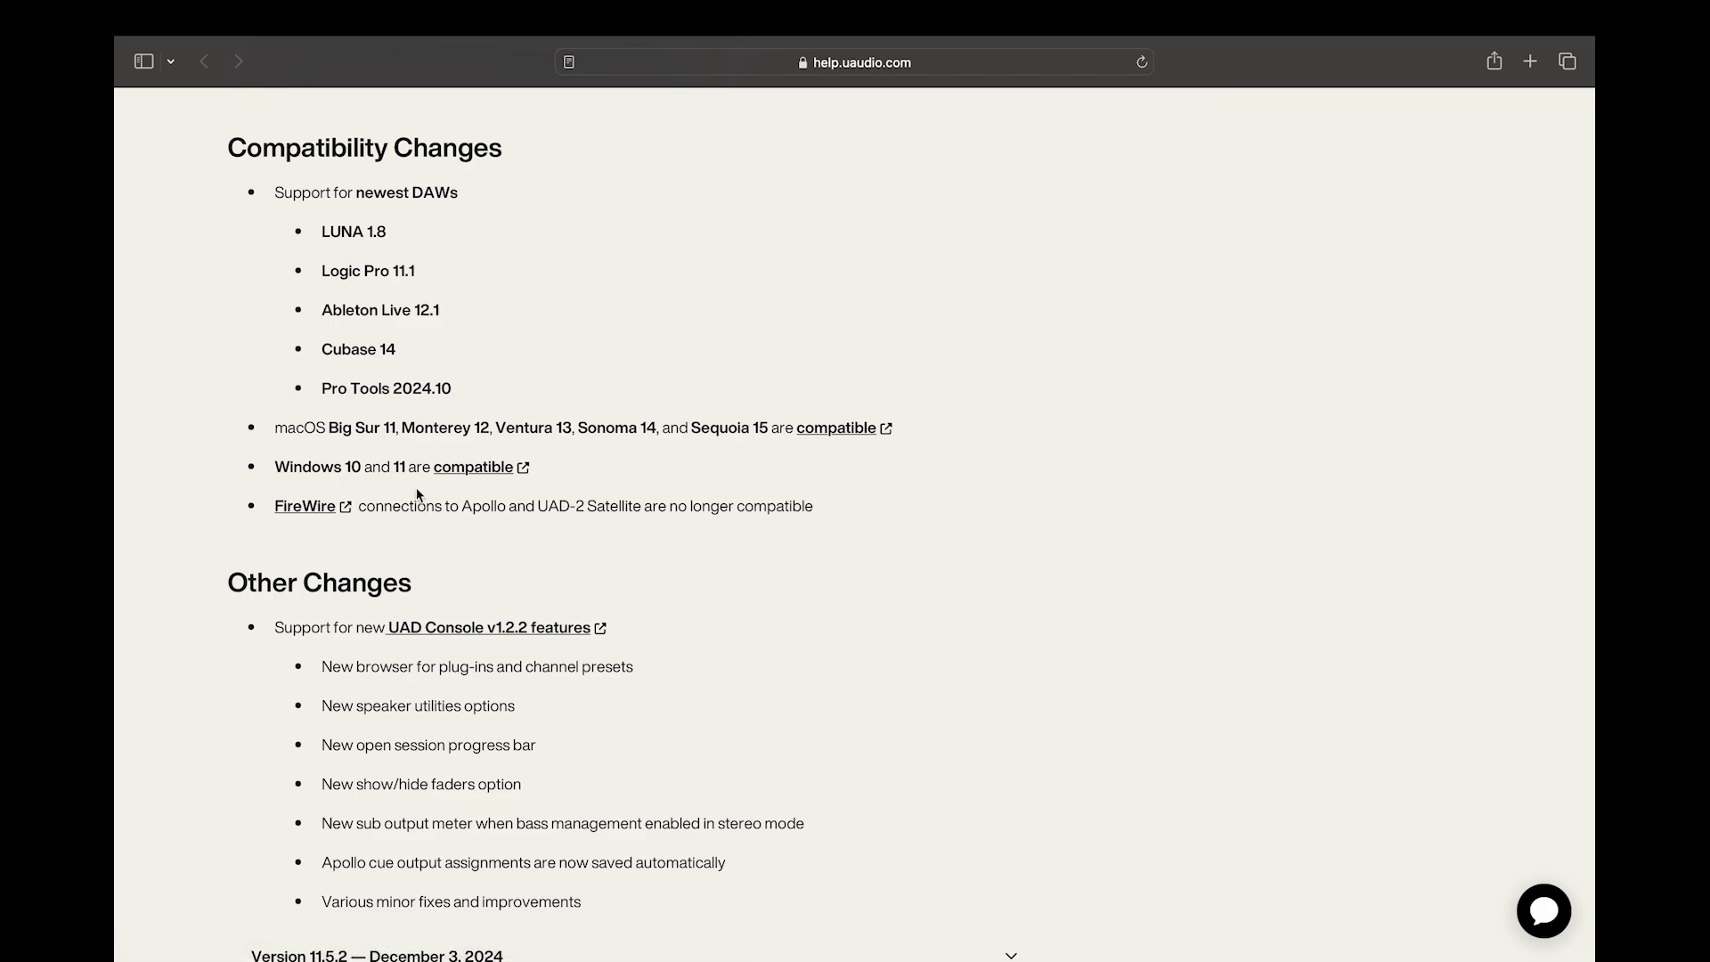
pyautogui.scroll(-2, 683, 623)
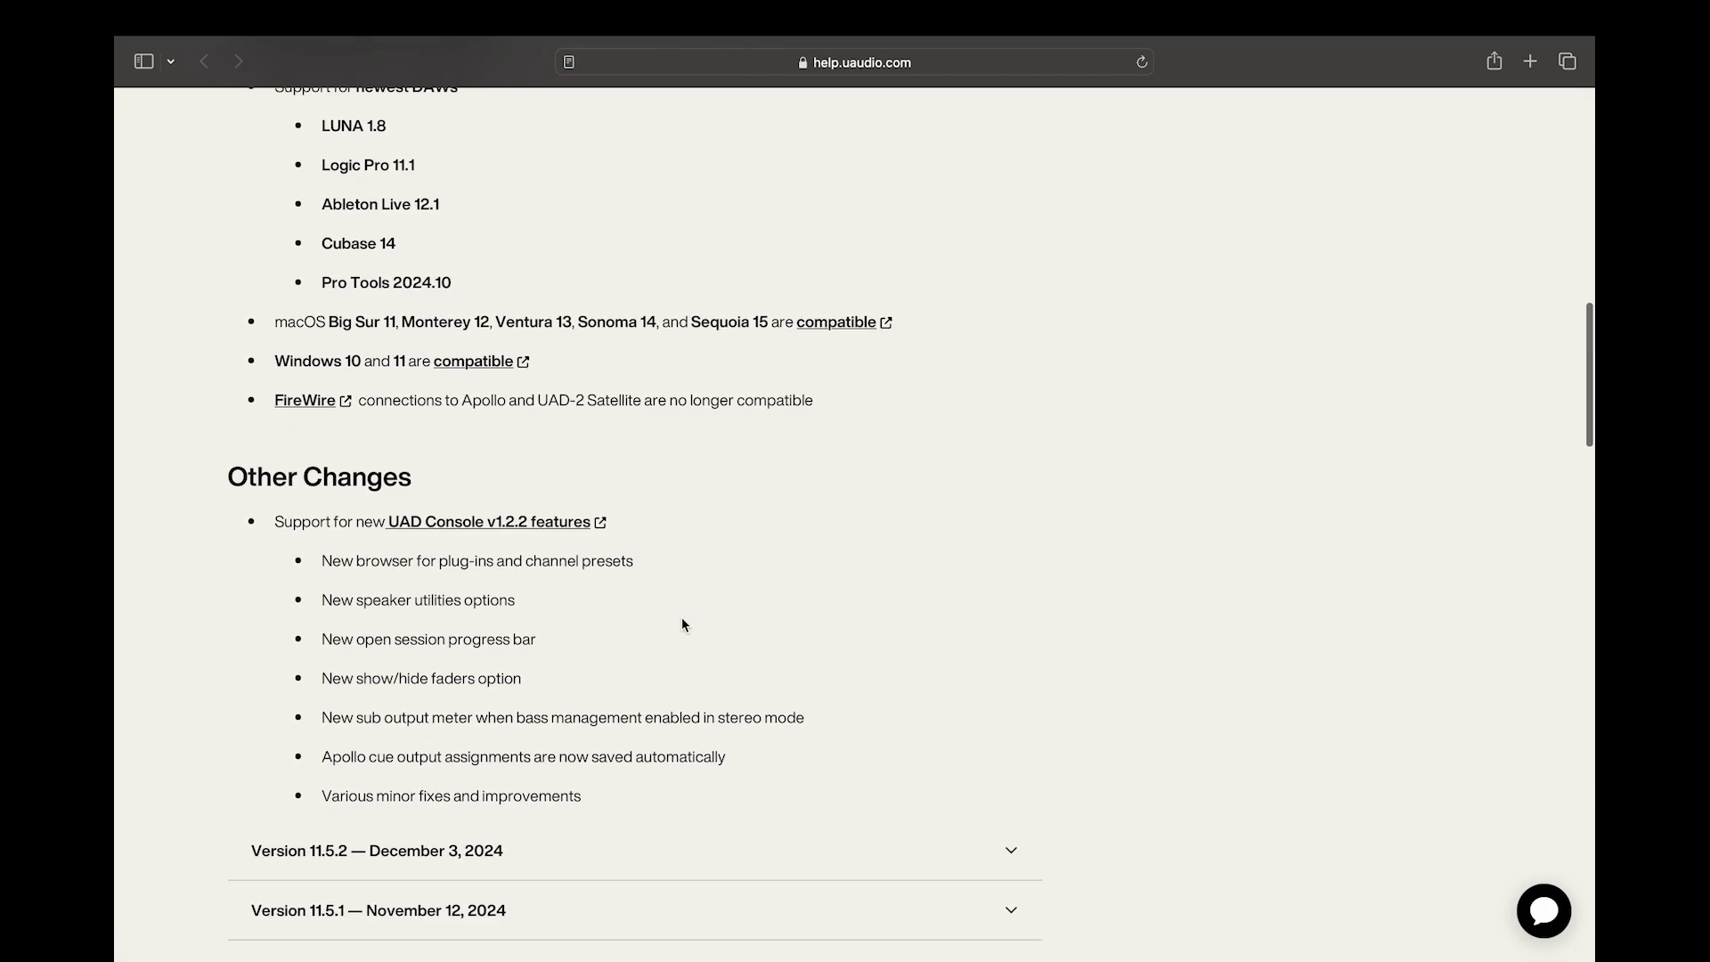
pyautogui.scroll(-2, 836, 632)
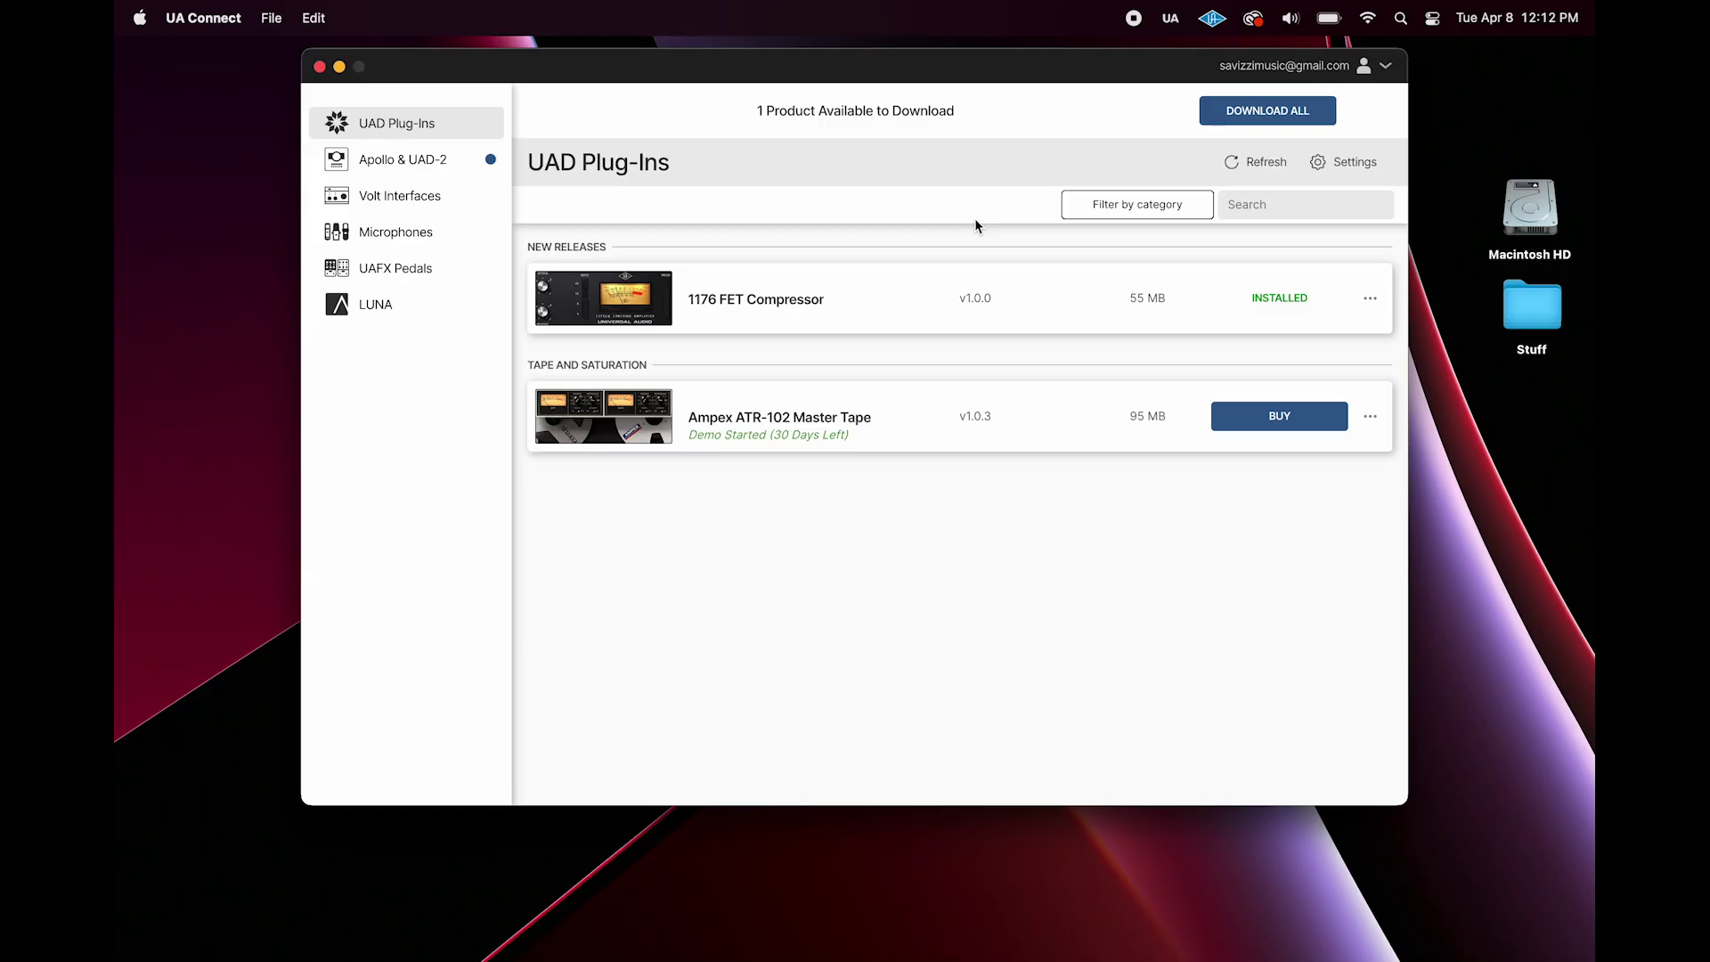
# Under Apollo & UAD-2 Hardware, start updating the UAD software to v11.6.0
pyautogui.click(411, 165)
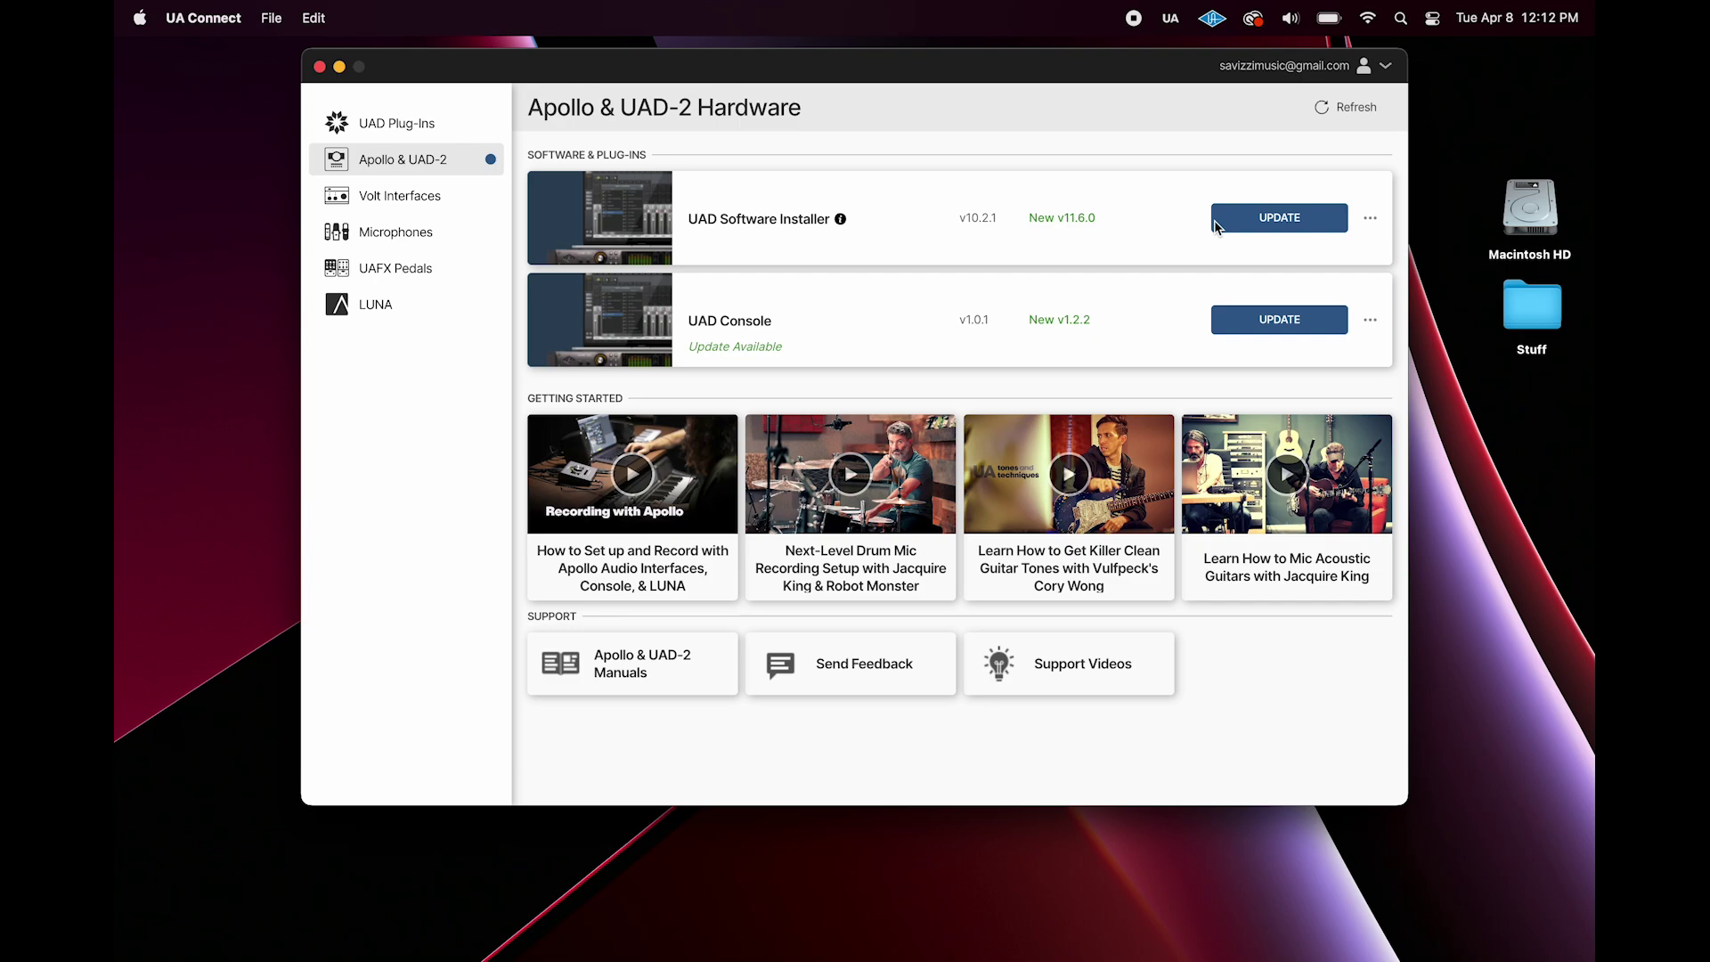
pyautogui.click(1275, 229)
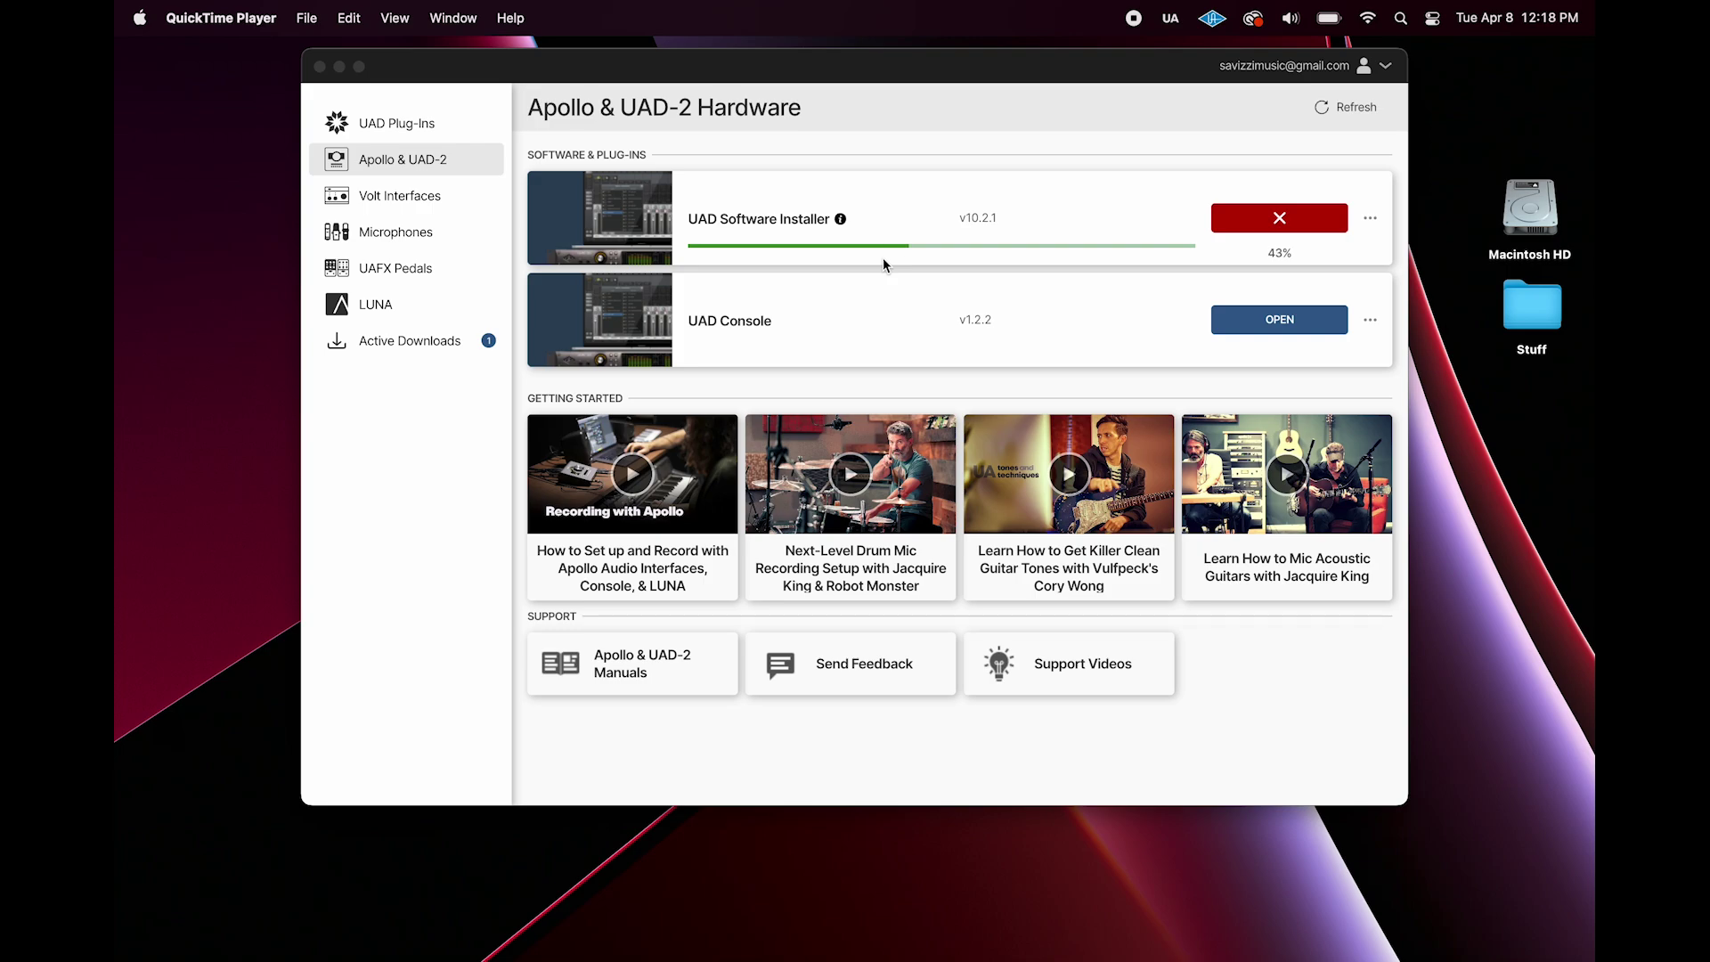
# Launch the UAD installer, allow its compatibility check, and read through the Read Me
pyautogui.click(1296, 226)
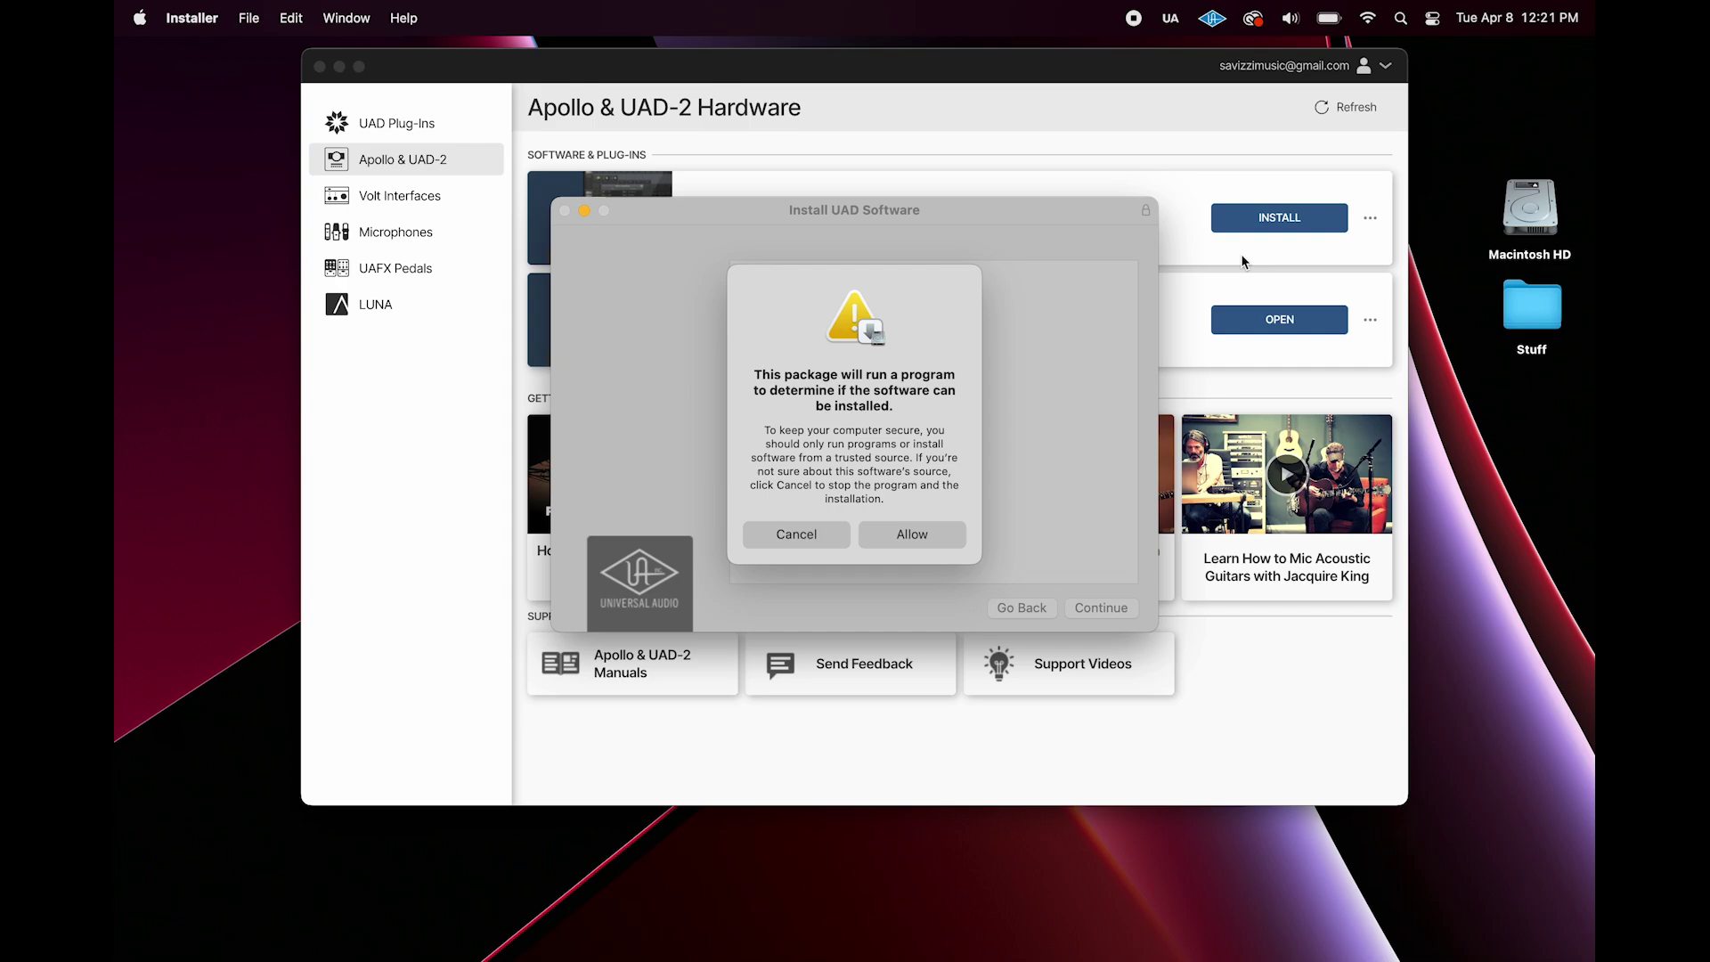
pyautogui.click(912, 537)
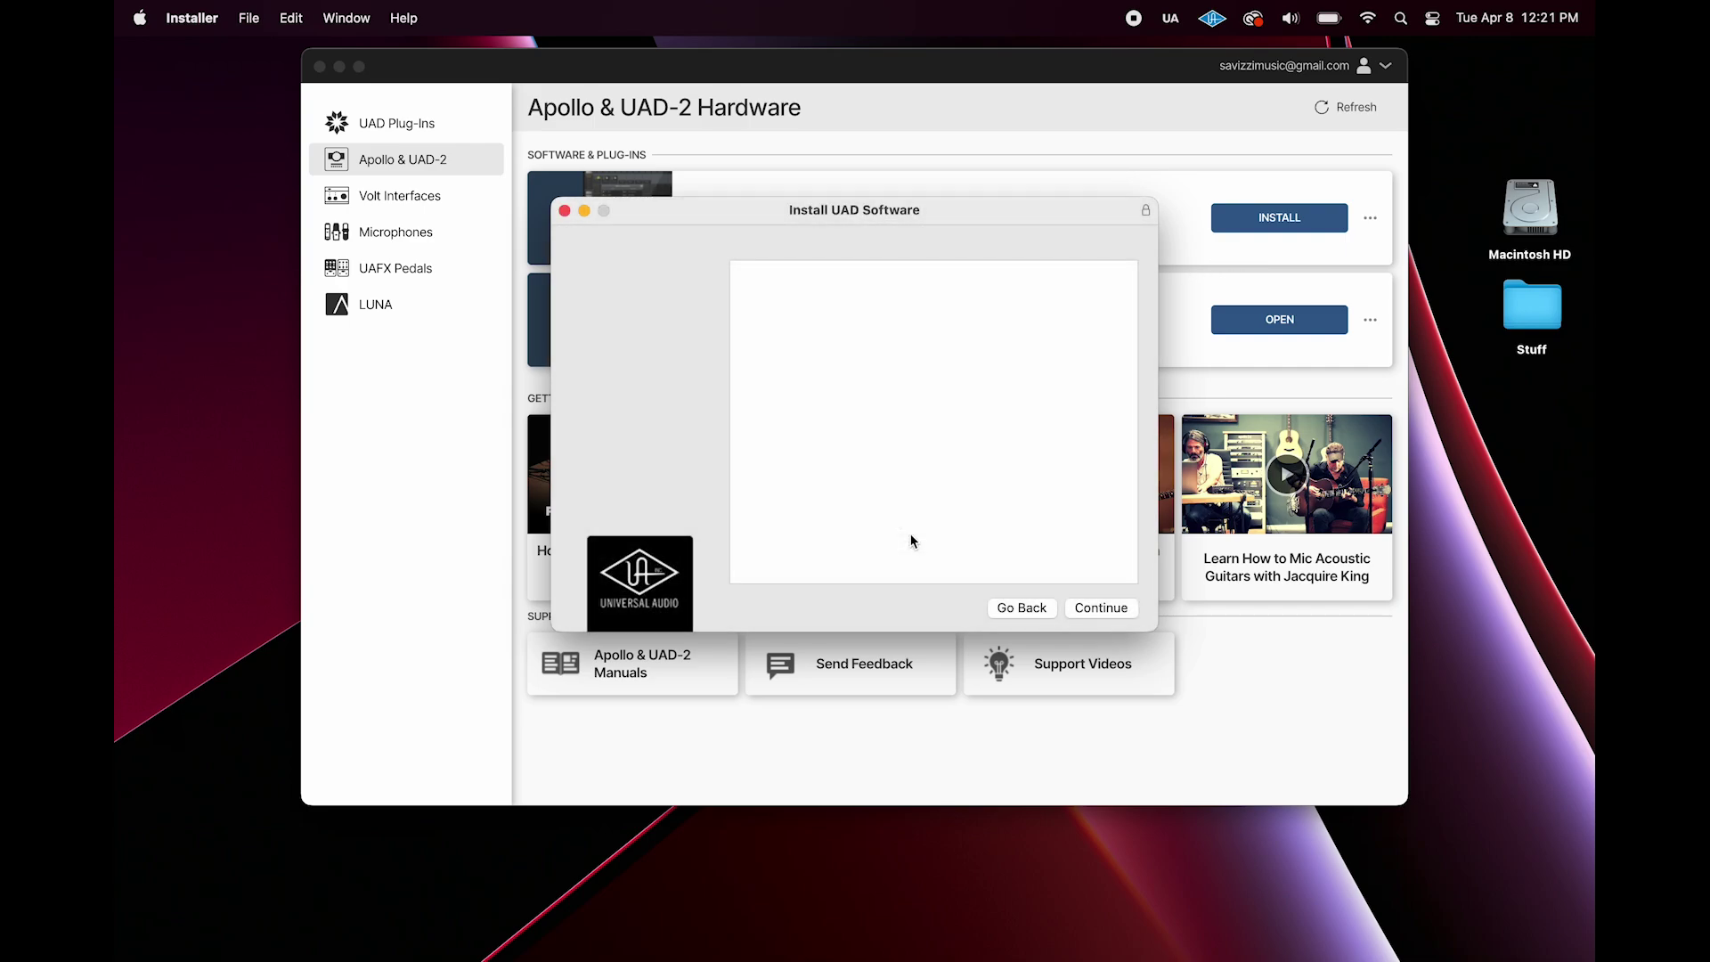
pyautogui.click(1099, 609)
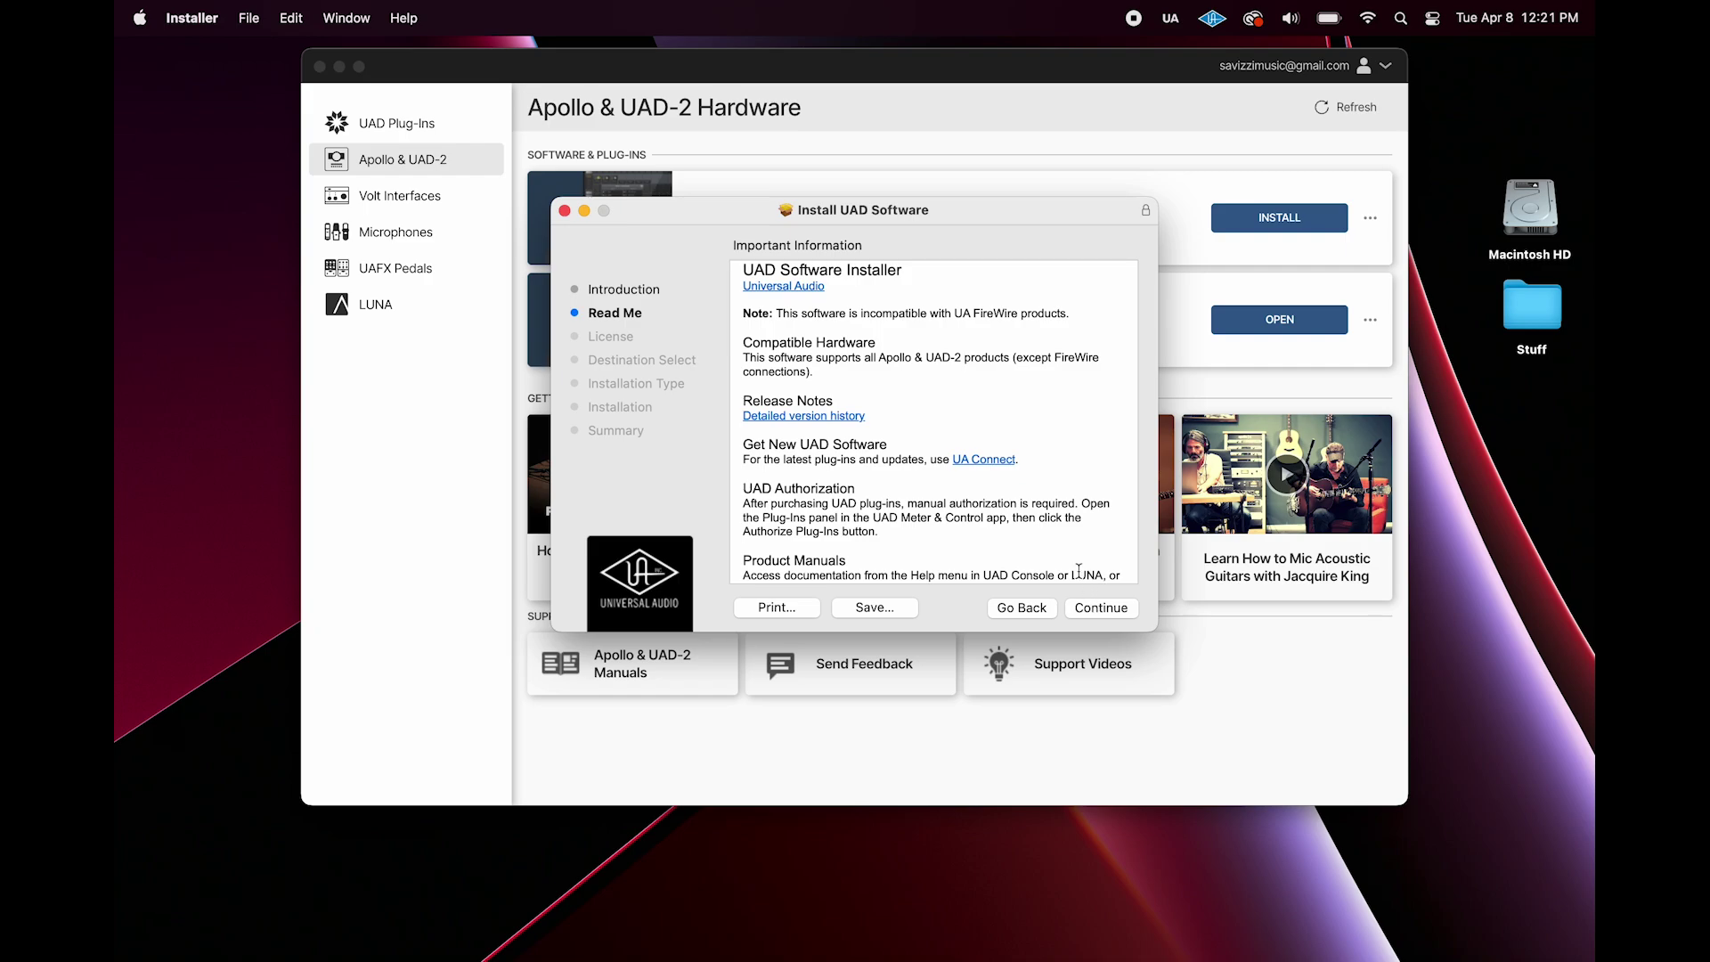
pyautogui.scroll(-3, 1045, 541)
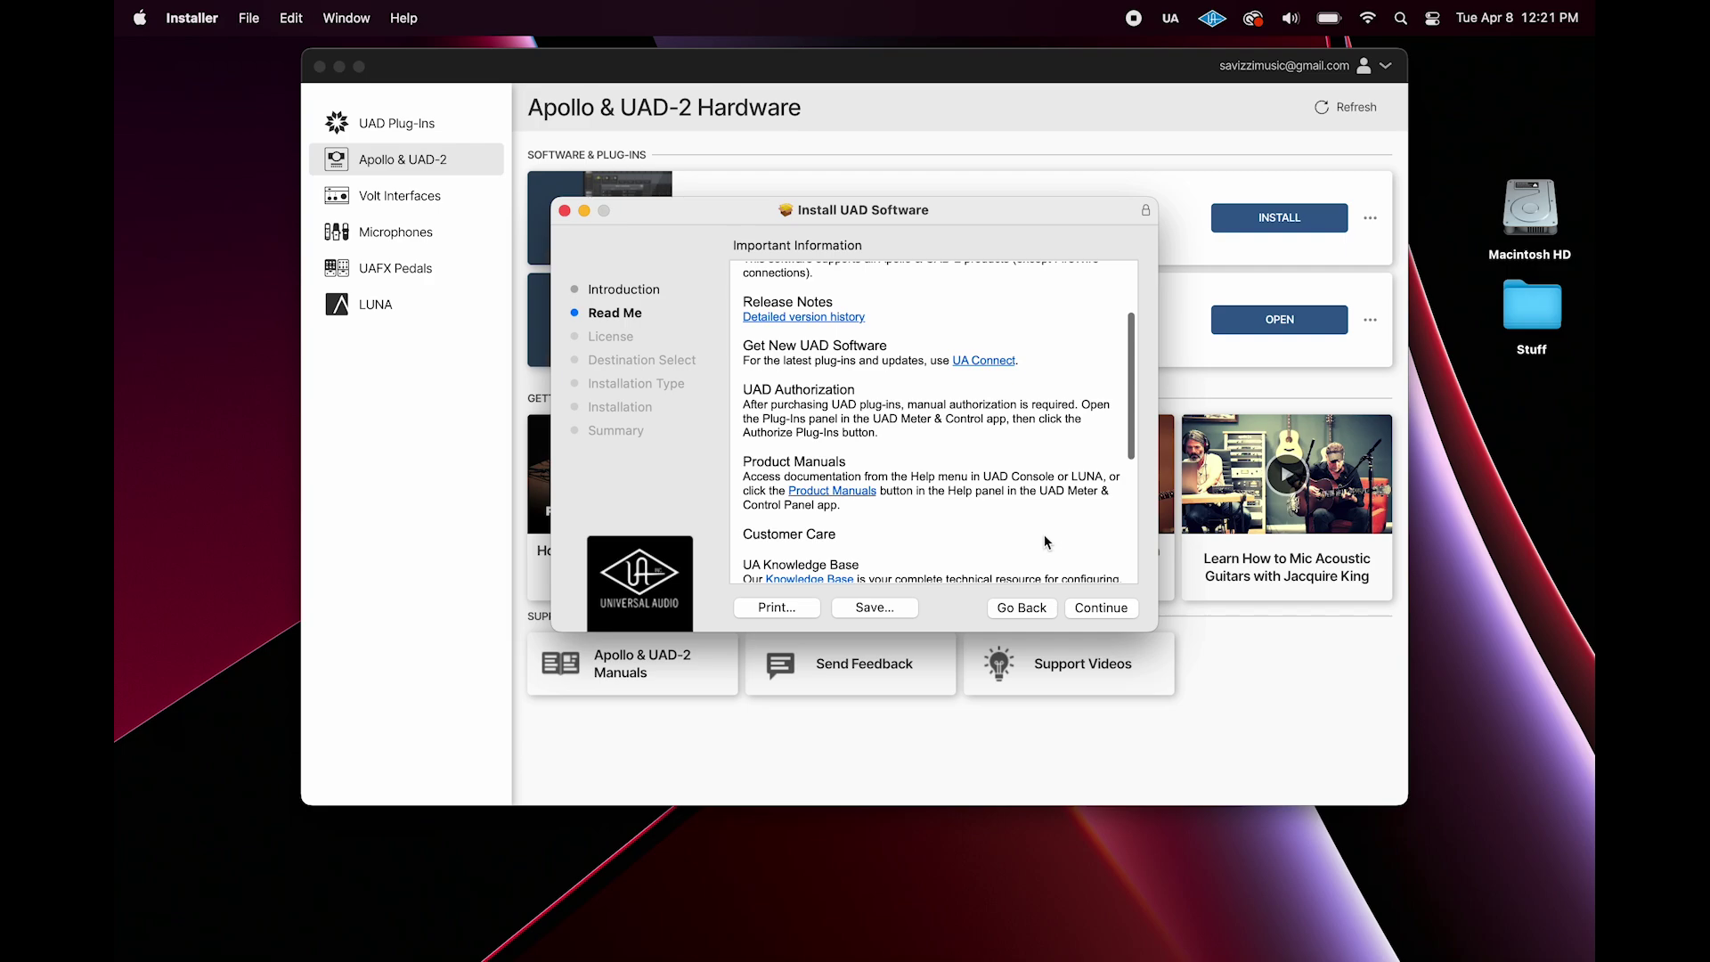
pyautogui.scroll(-5, 1046, 541)
pyautogui.scroll(-2, 1046, 541)
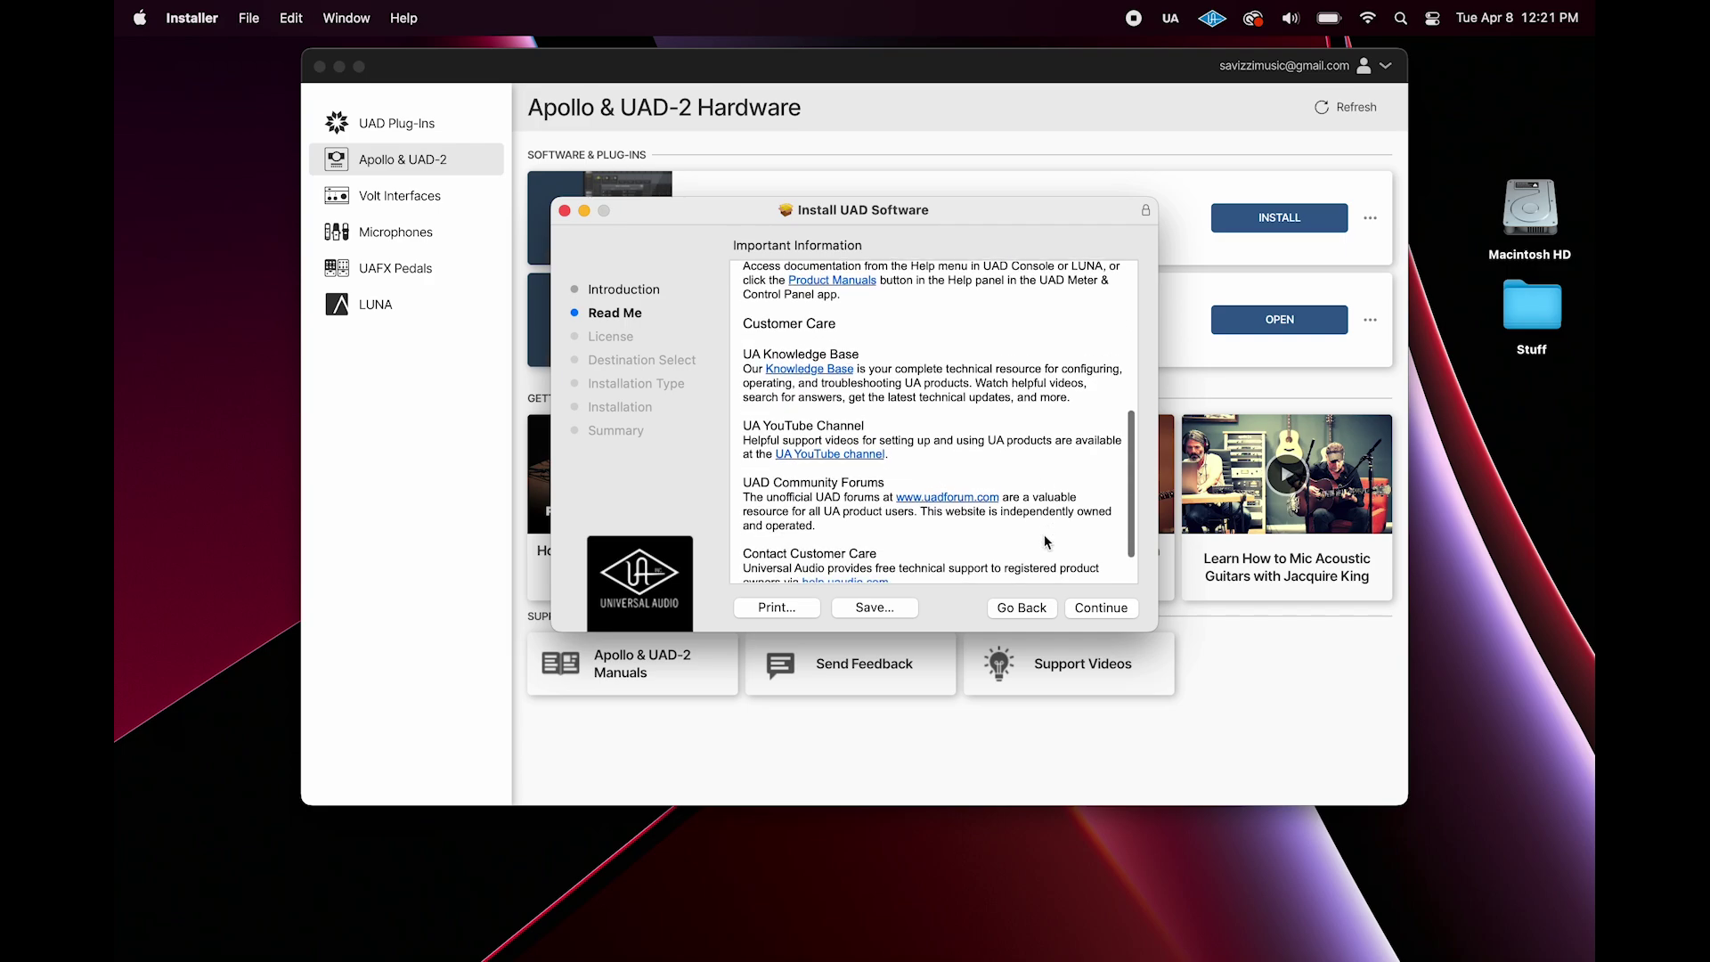
# Read the licence text, turn off usage statistics sharing, and agree to the licence
pyautogui.click(1101, 608)
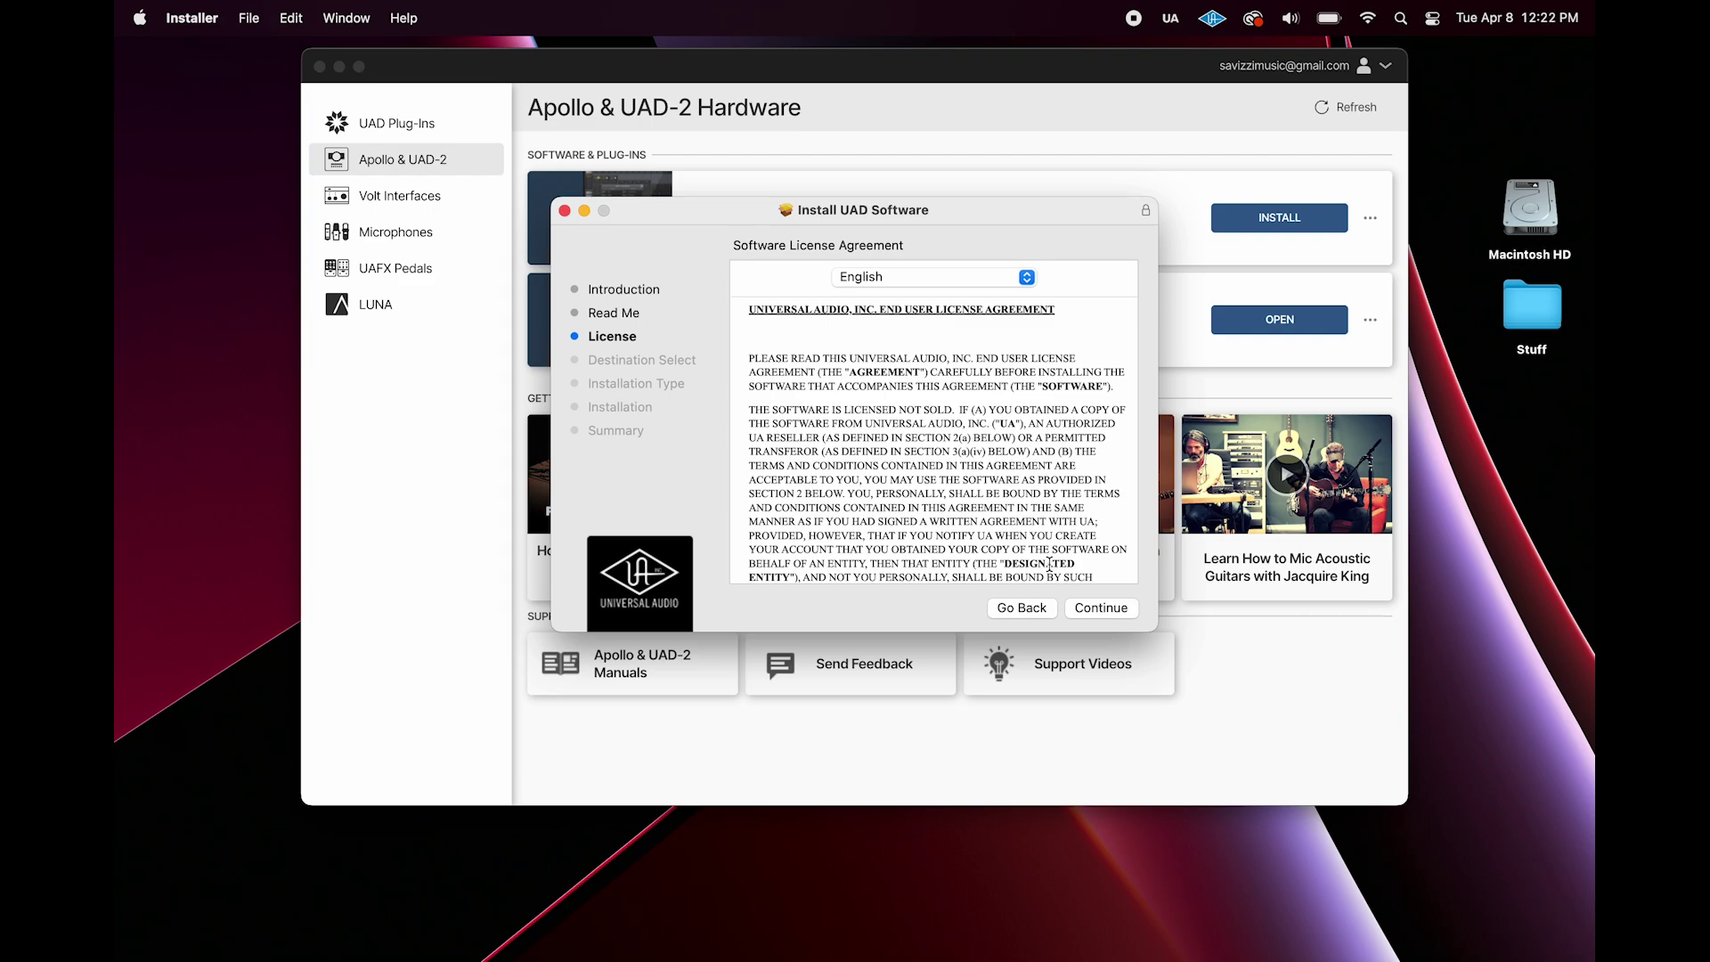
pyautogui.scroll(-5, 1049, 563)
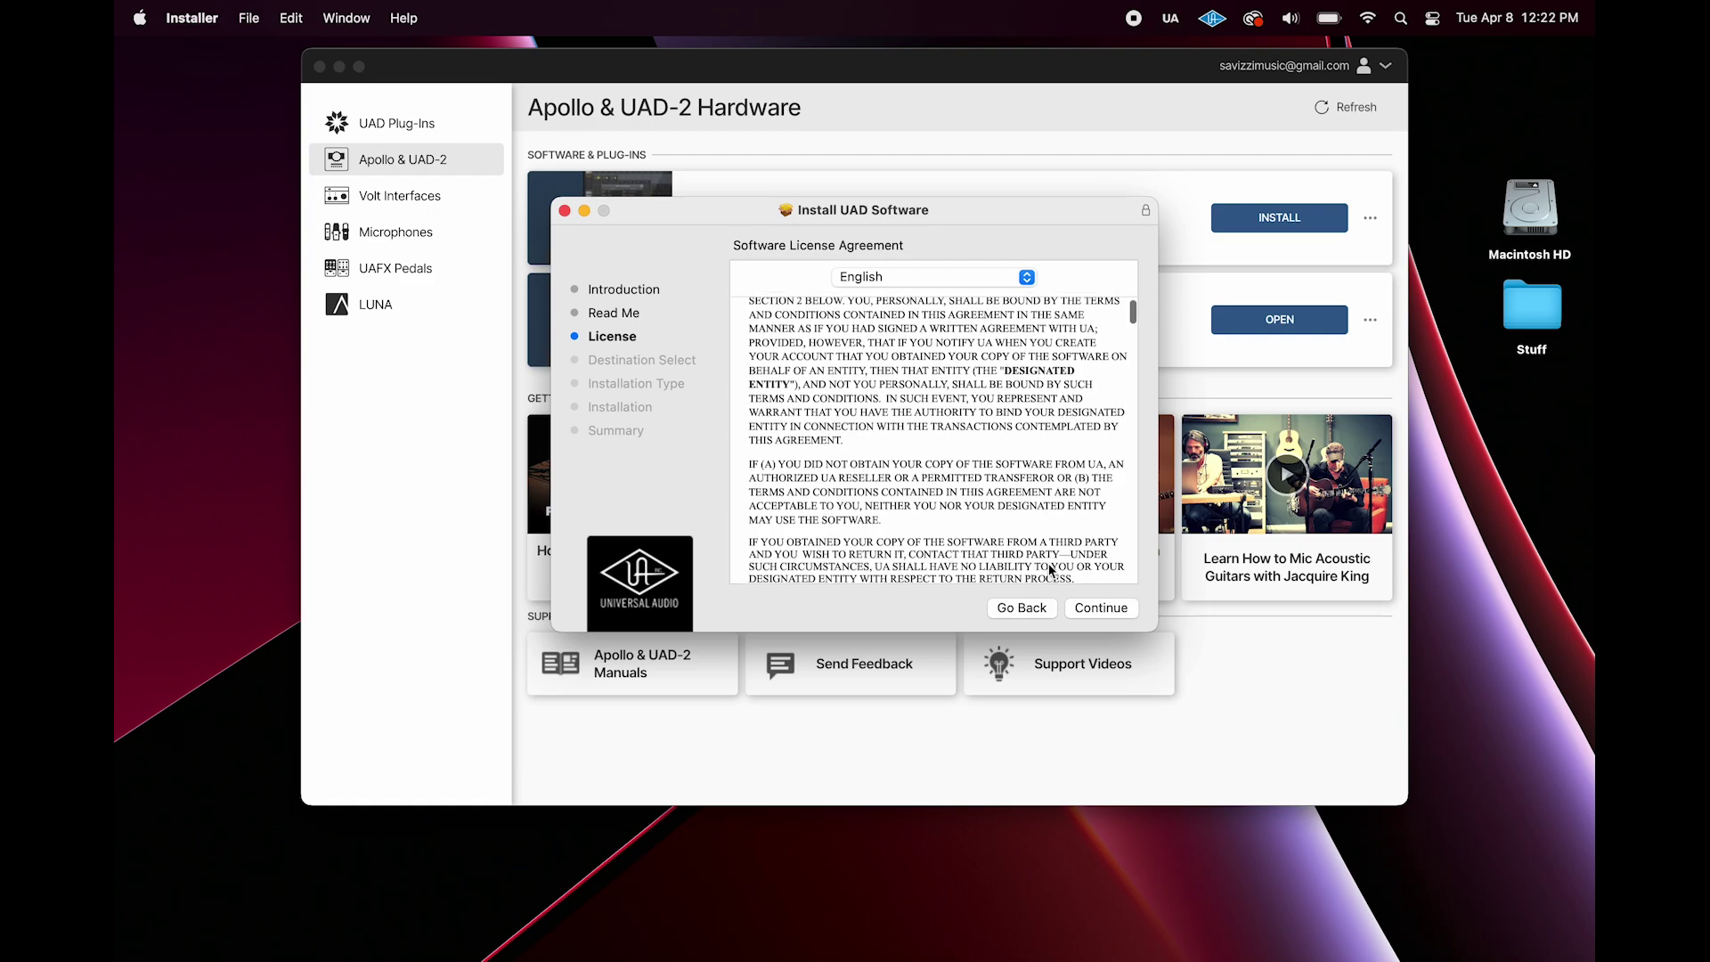
pyautogui.scroll(-10, 1049, 571)
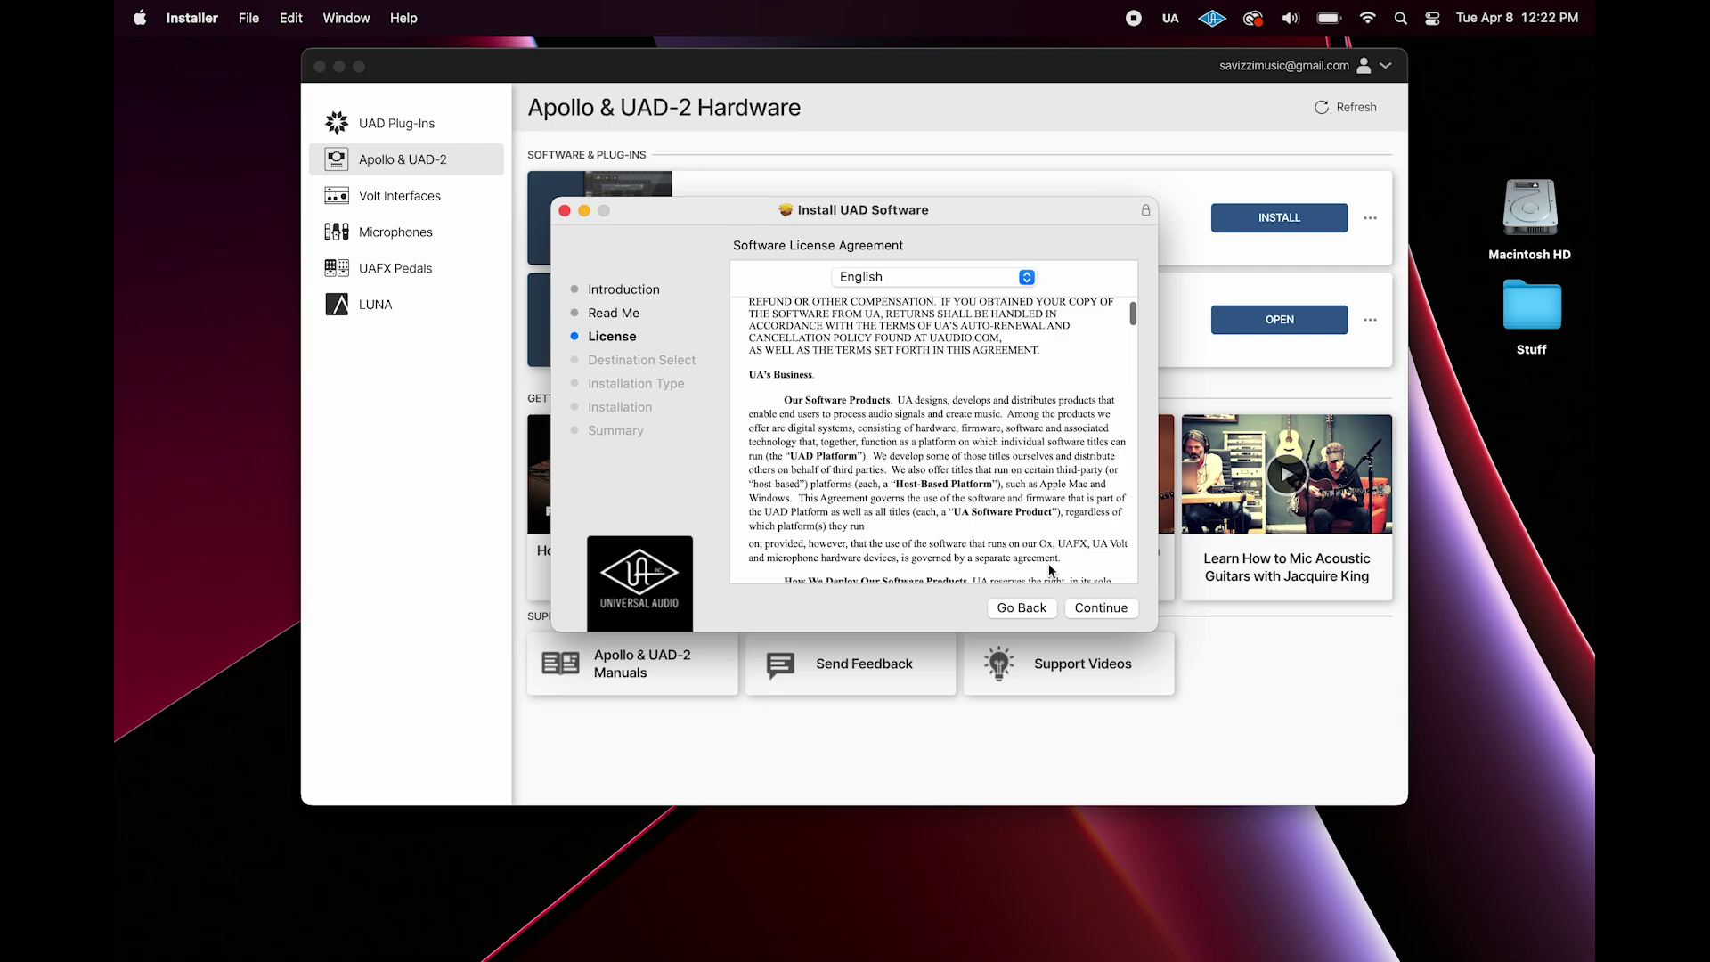
pyautogui.scroll(-10, 1048, 571)
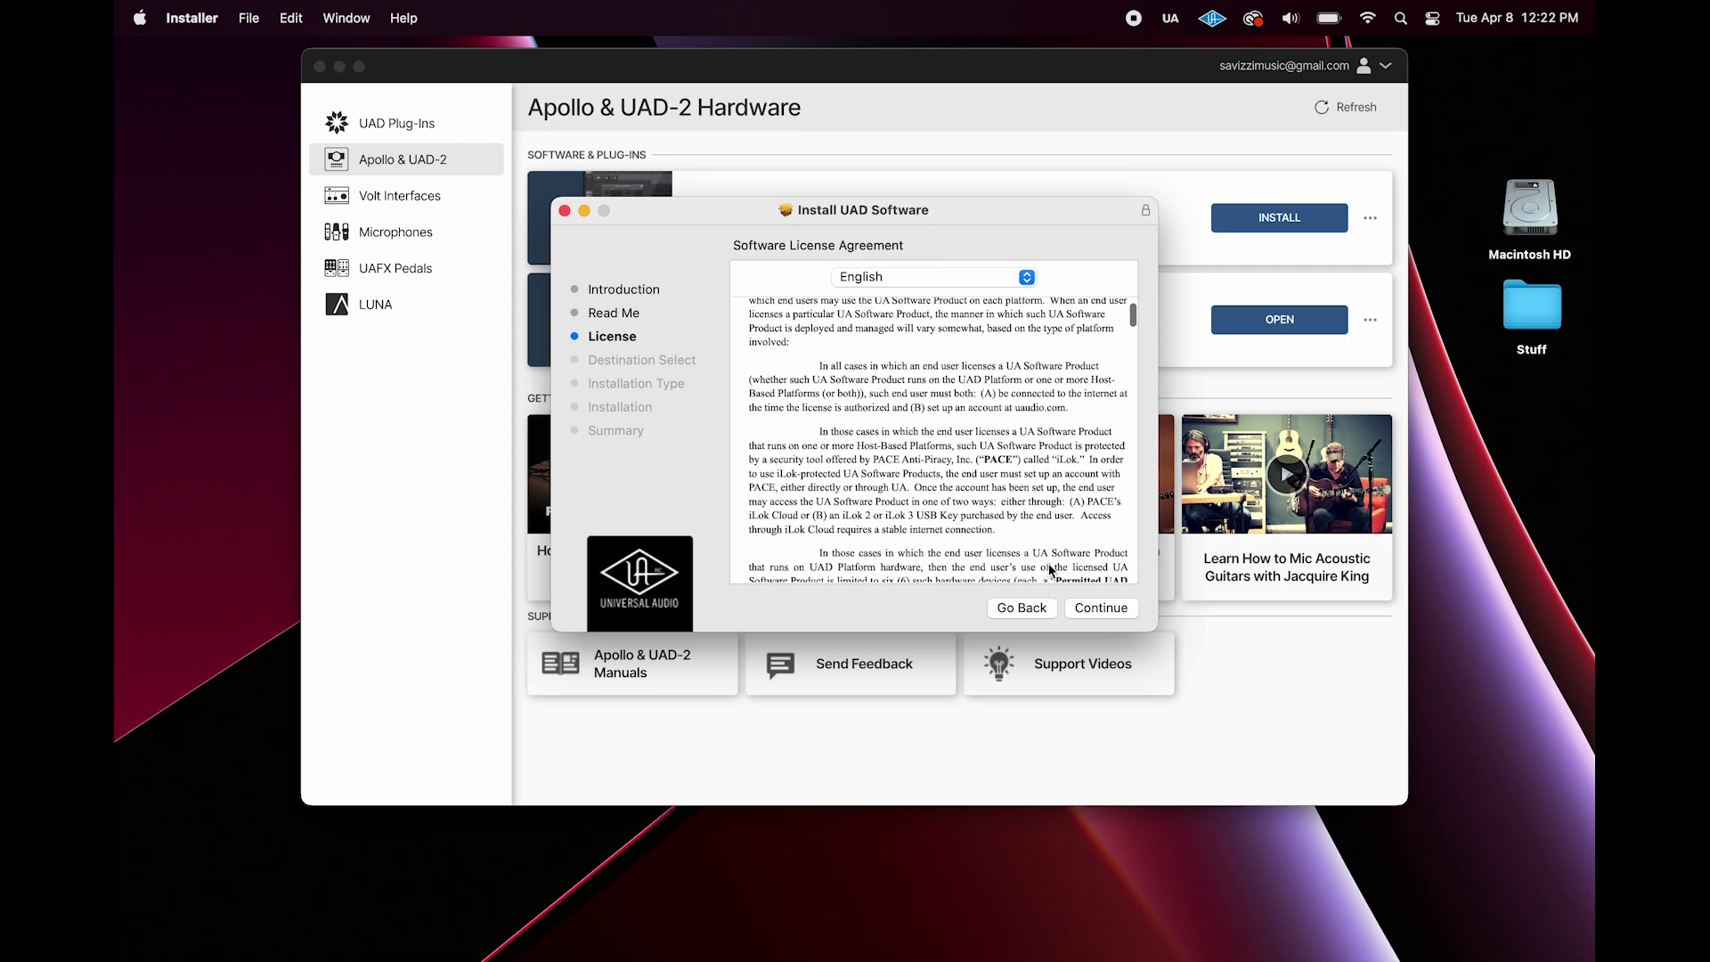
pyautogui.scroll(-10, 1049, 571)
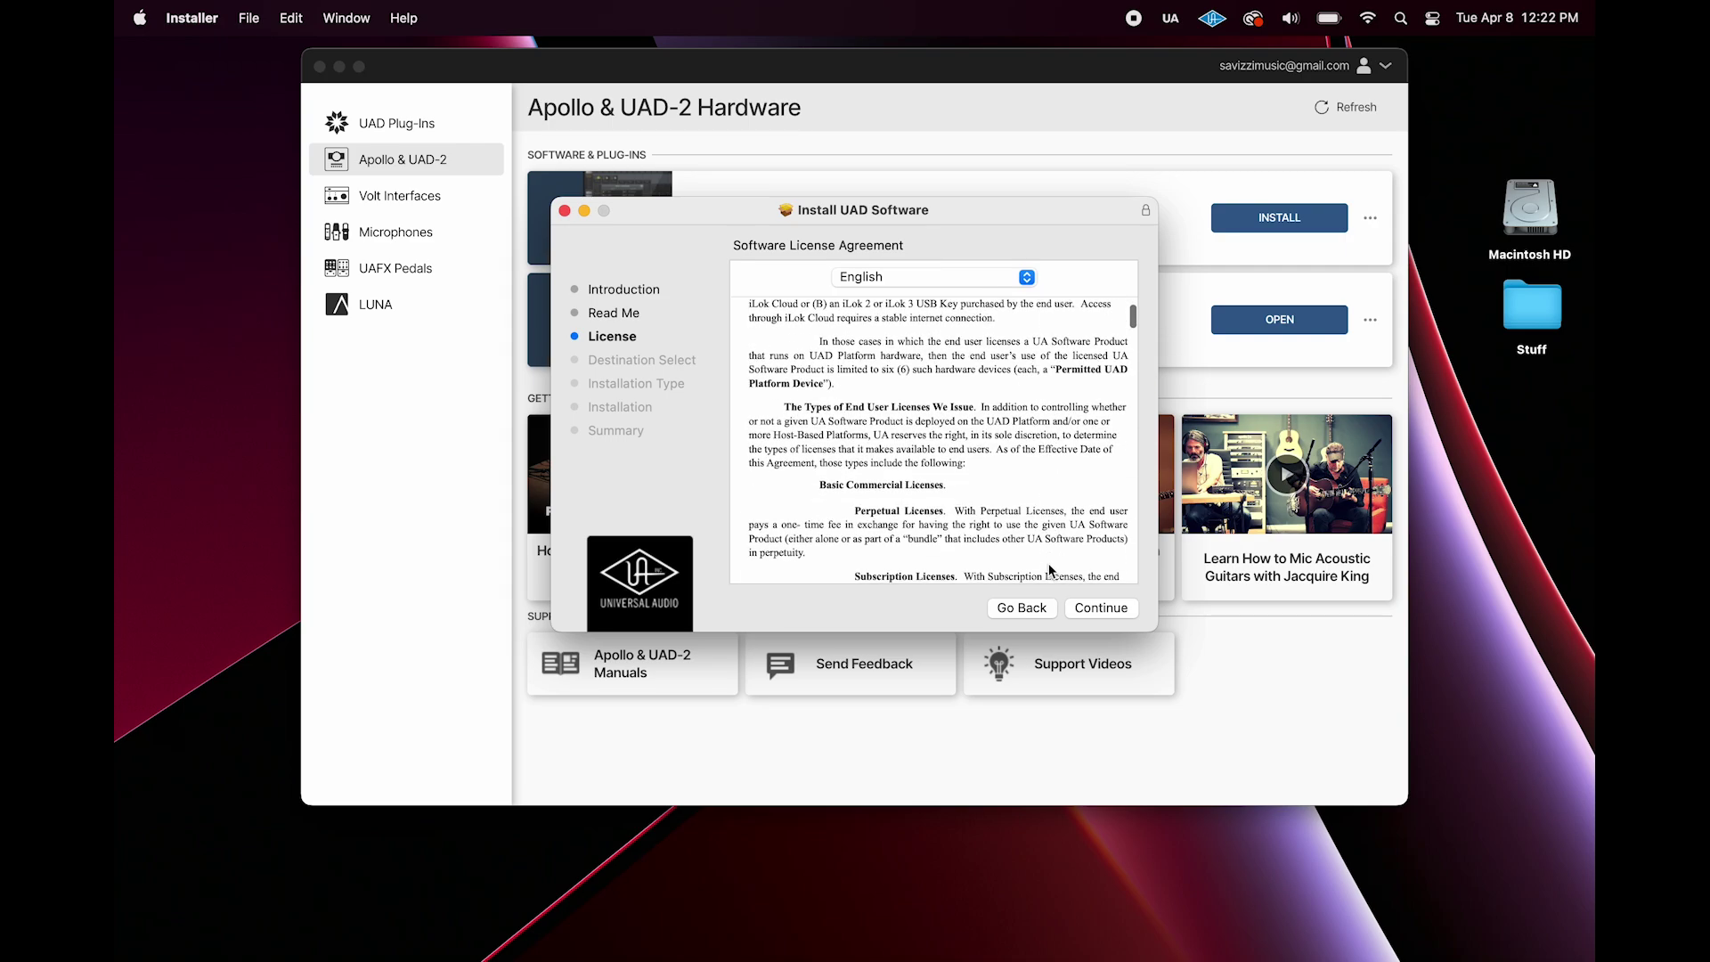
pyautogui.click(1104, 609)
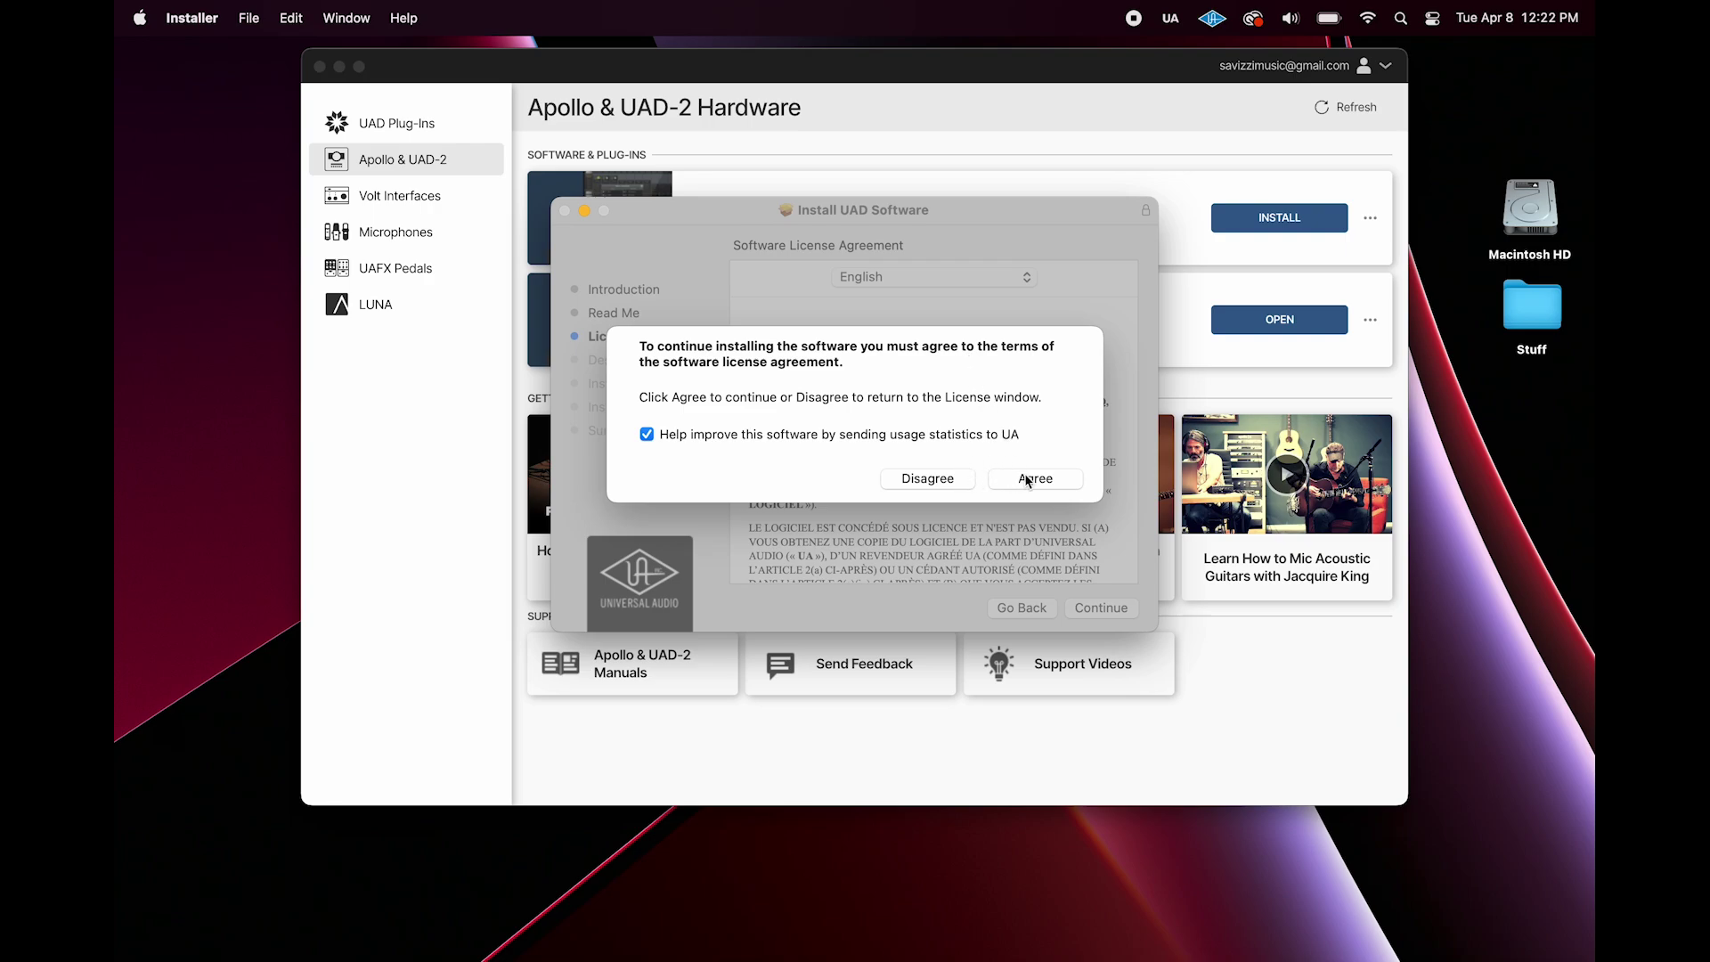
pyautogui.click(647, 438)
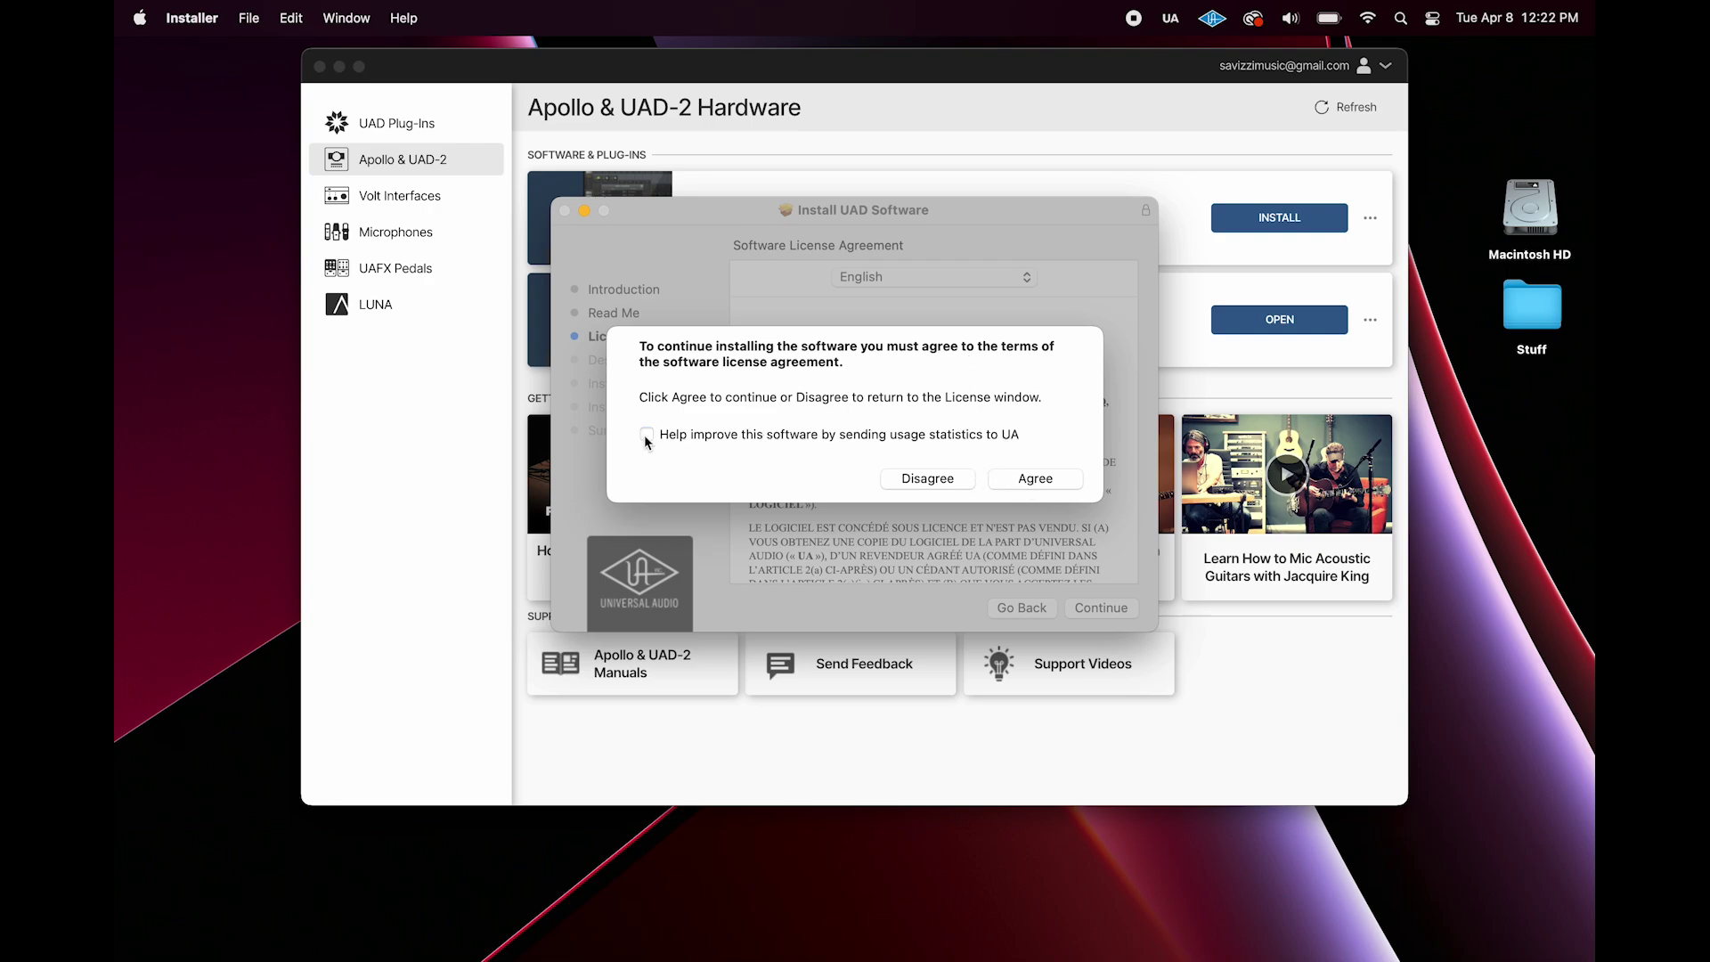
pyautogui.click(1042, 481)
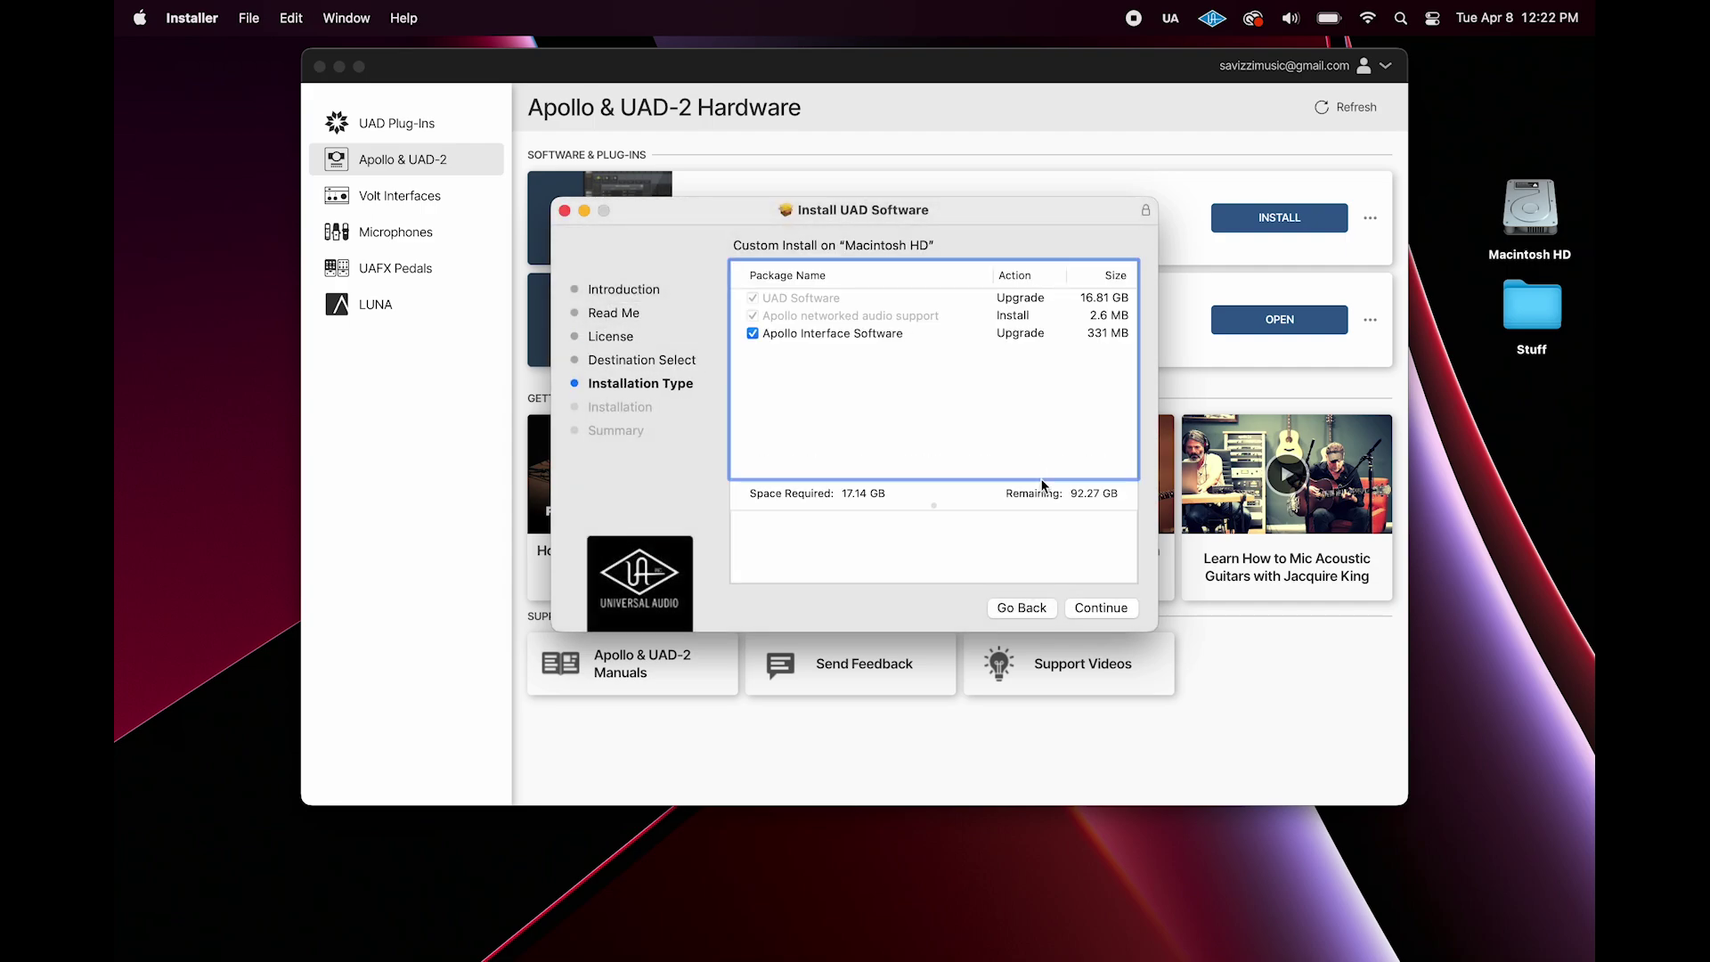
# Keep the default packages and install on Macintosh HD, authorising with the account password
pyautogui.click(1103, 607)
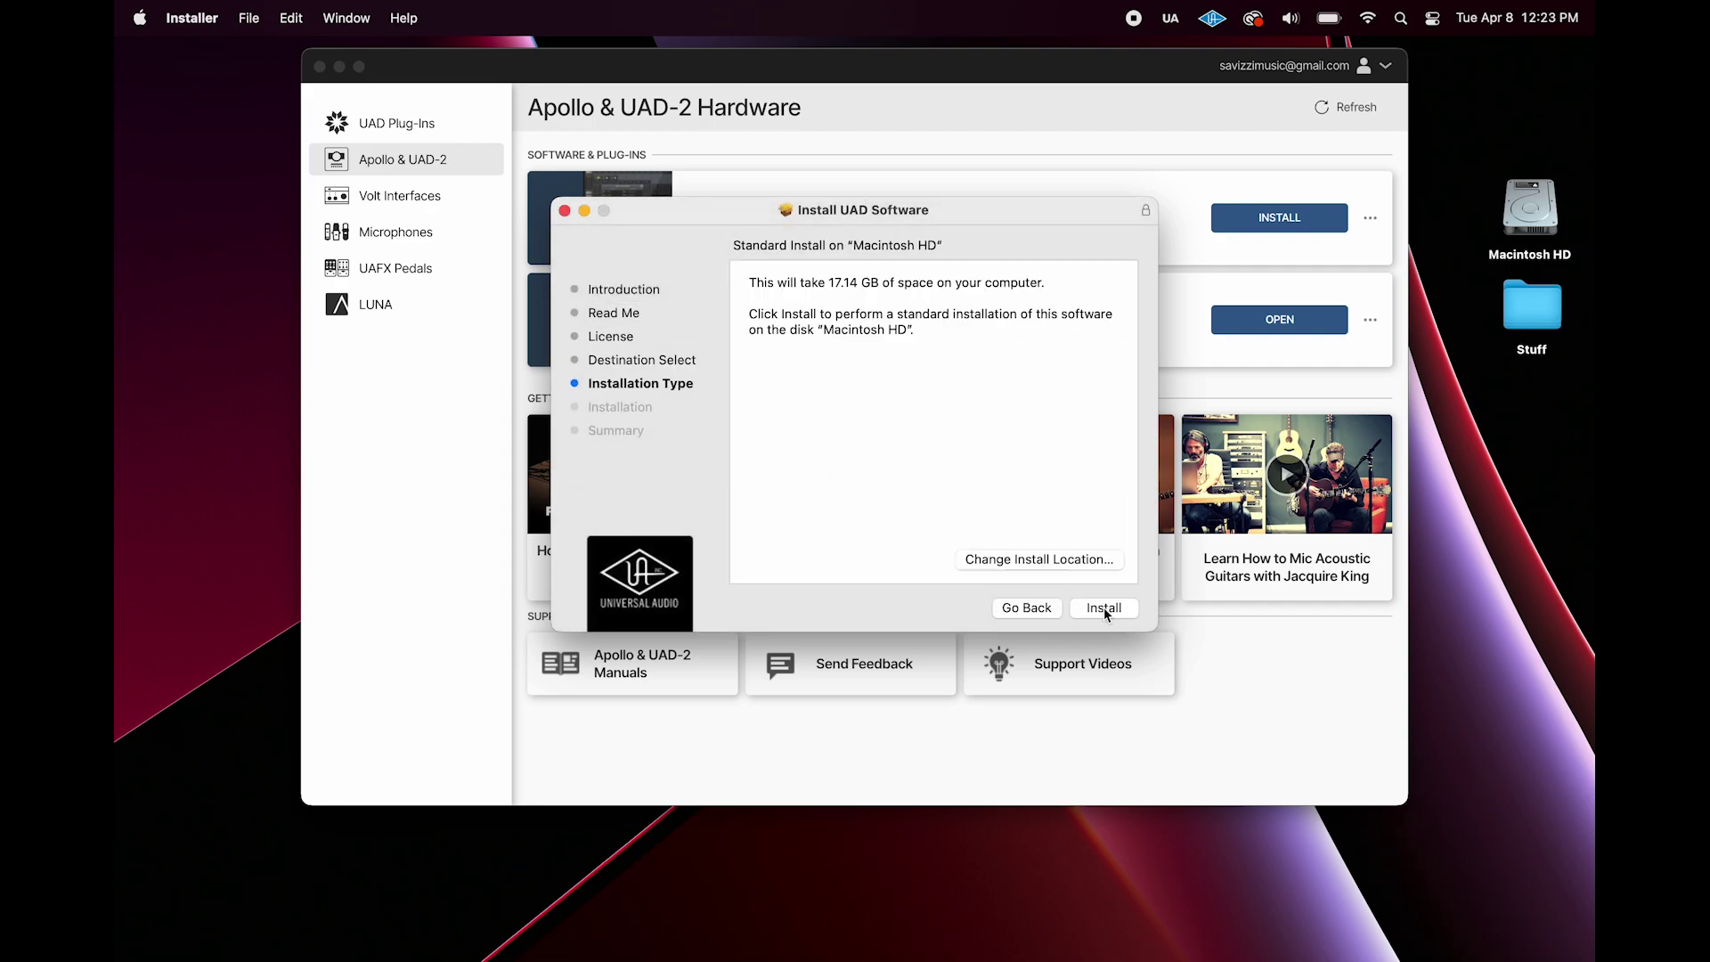
pyautogui.click(1103, 608)
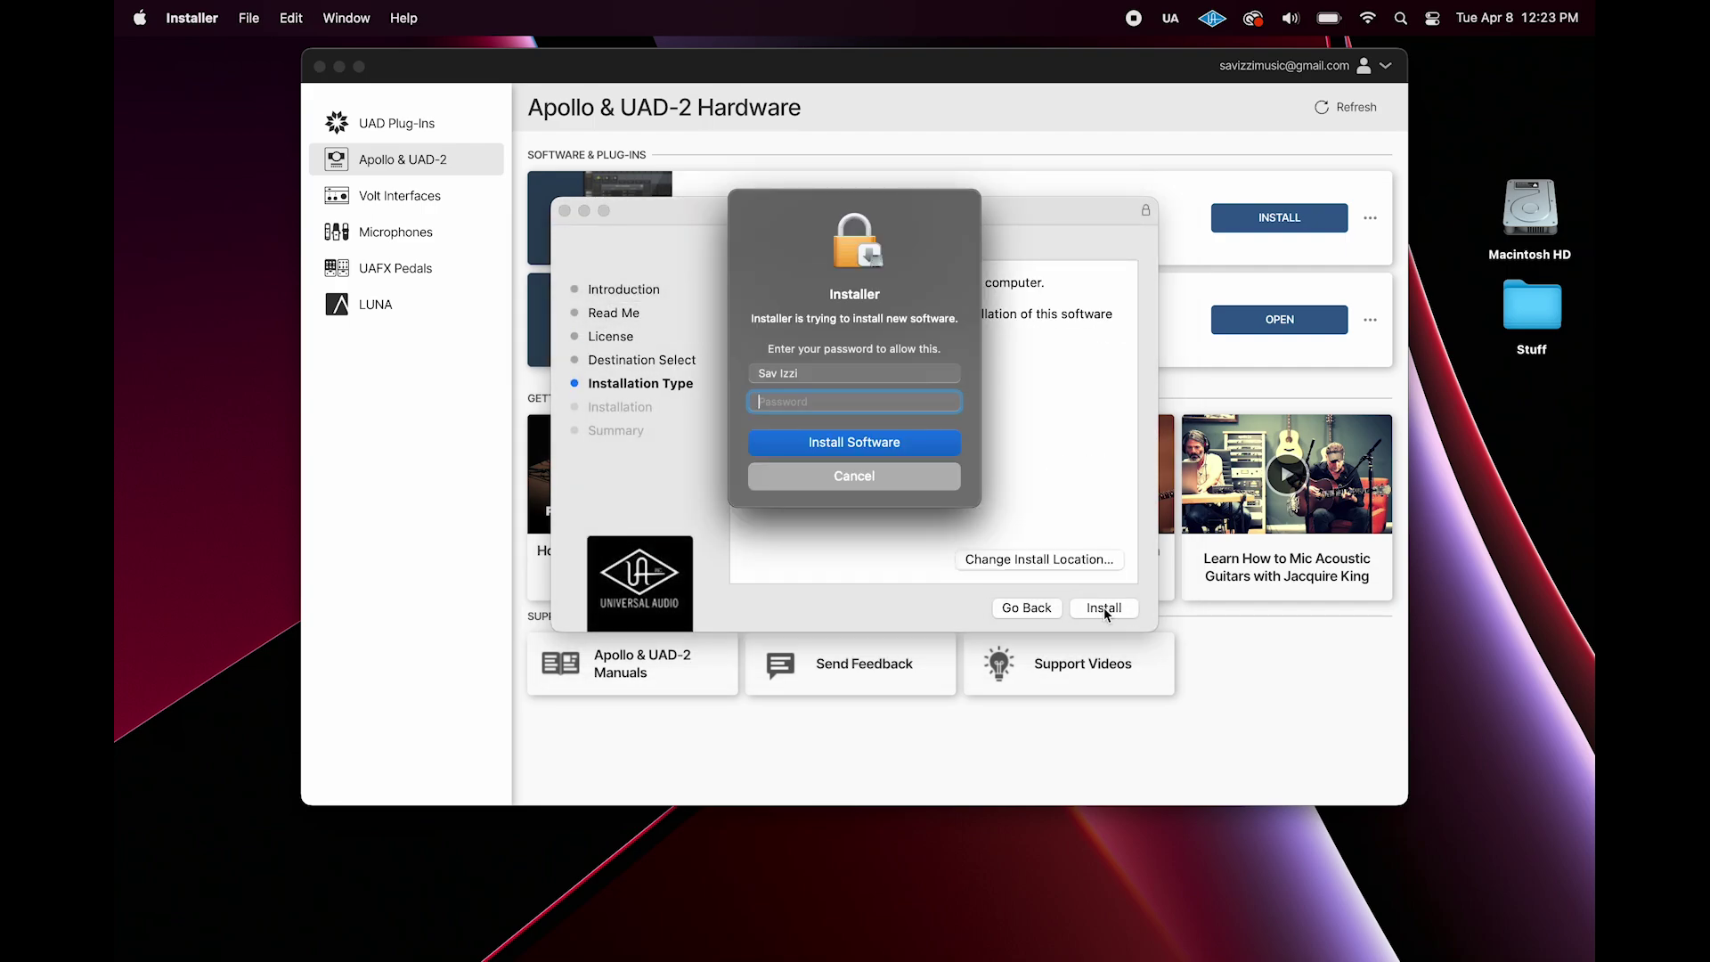
pyautogui.write('••••••••')
pyautogui.click(910, 446)
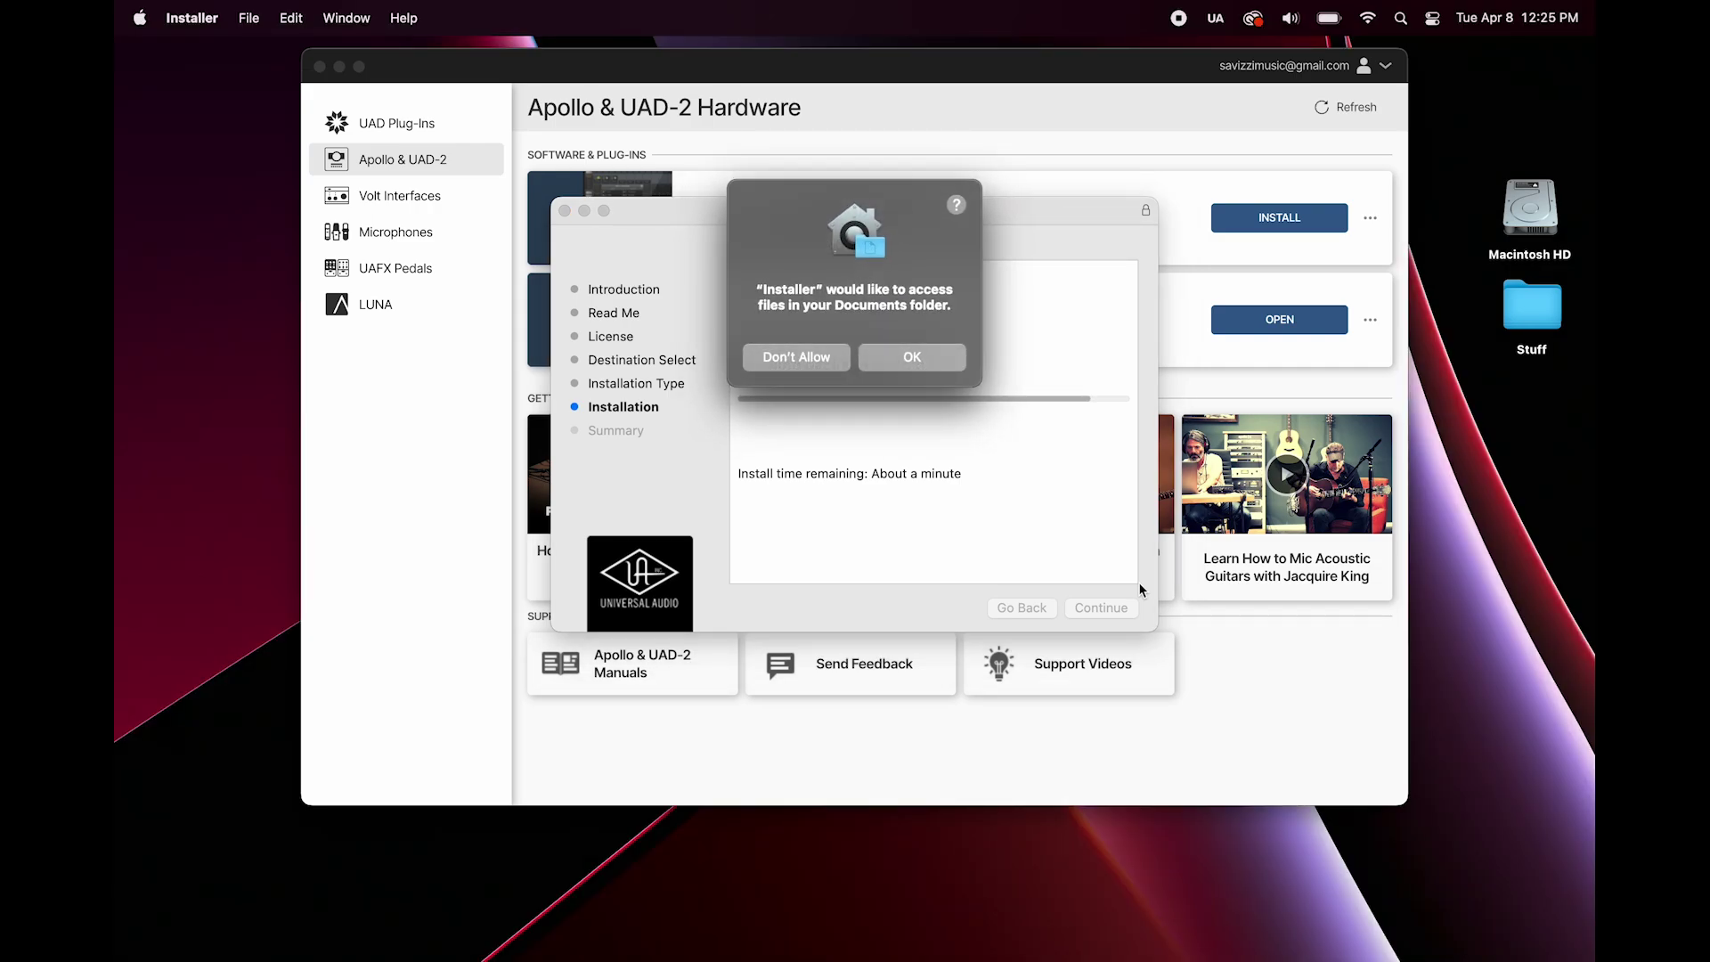
# Grant the installer Documents folder access and acknowledge the 'IMPORTANT: Action Required' alert
pyautogui.click(913, 358)
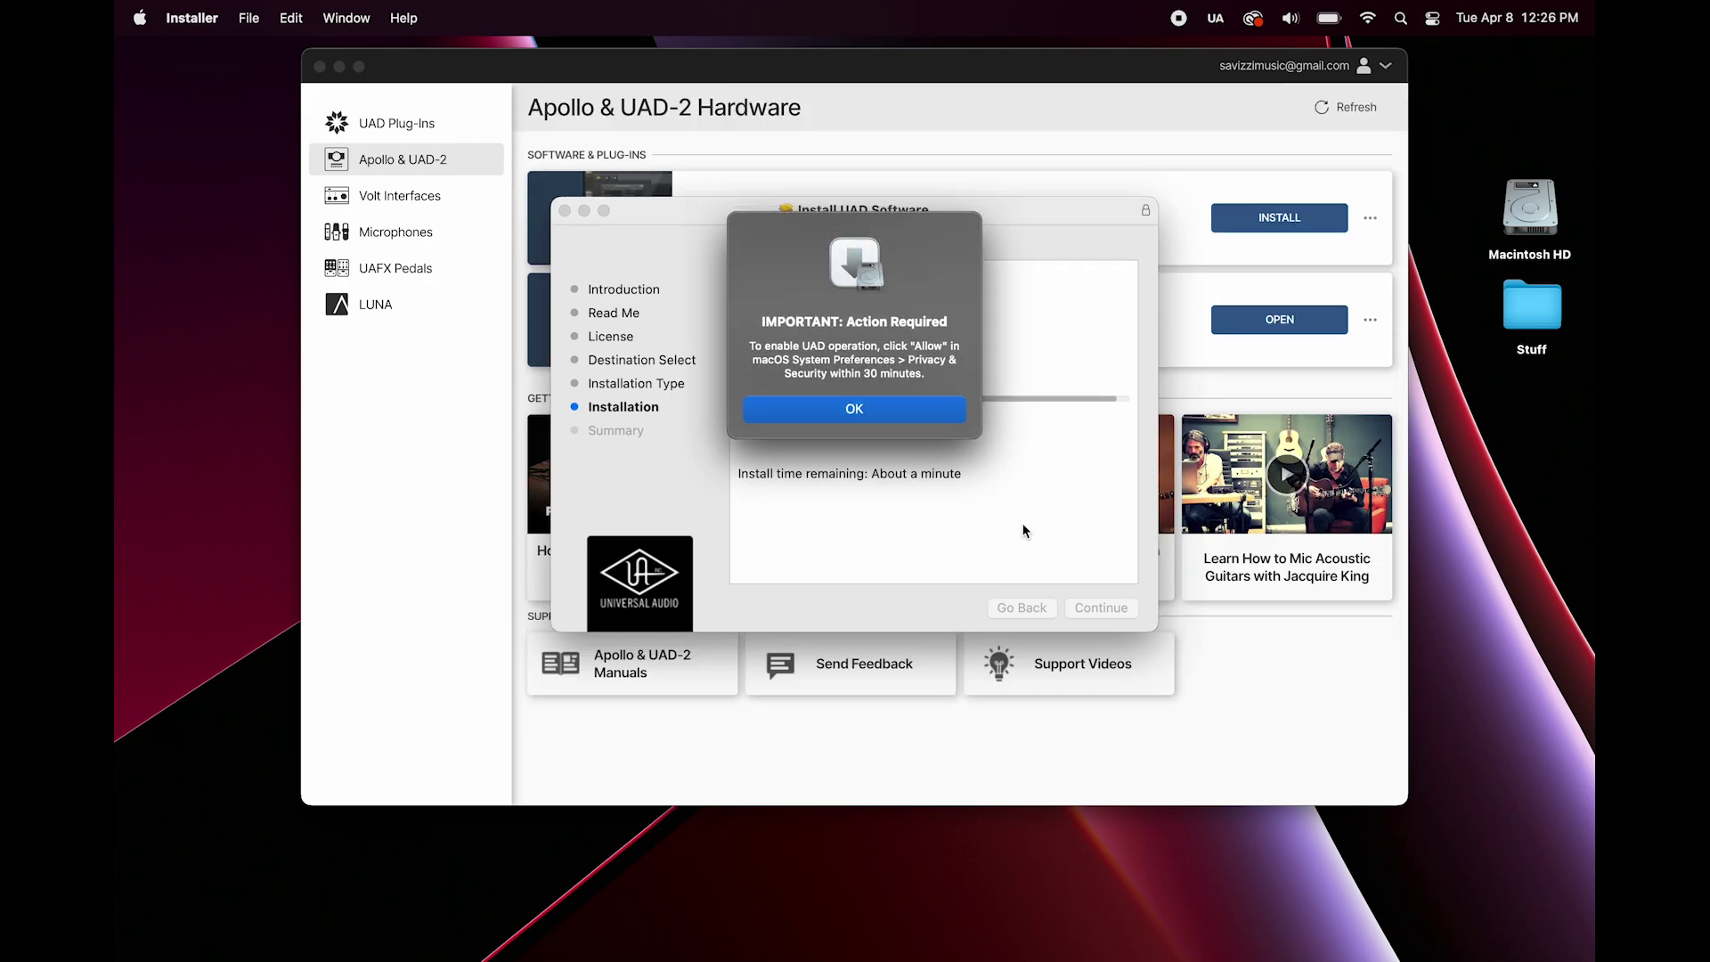
pyautogui.click(881, 409)
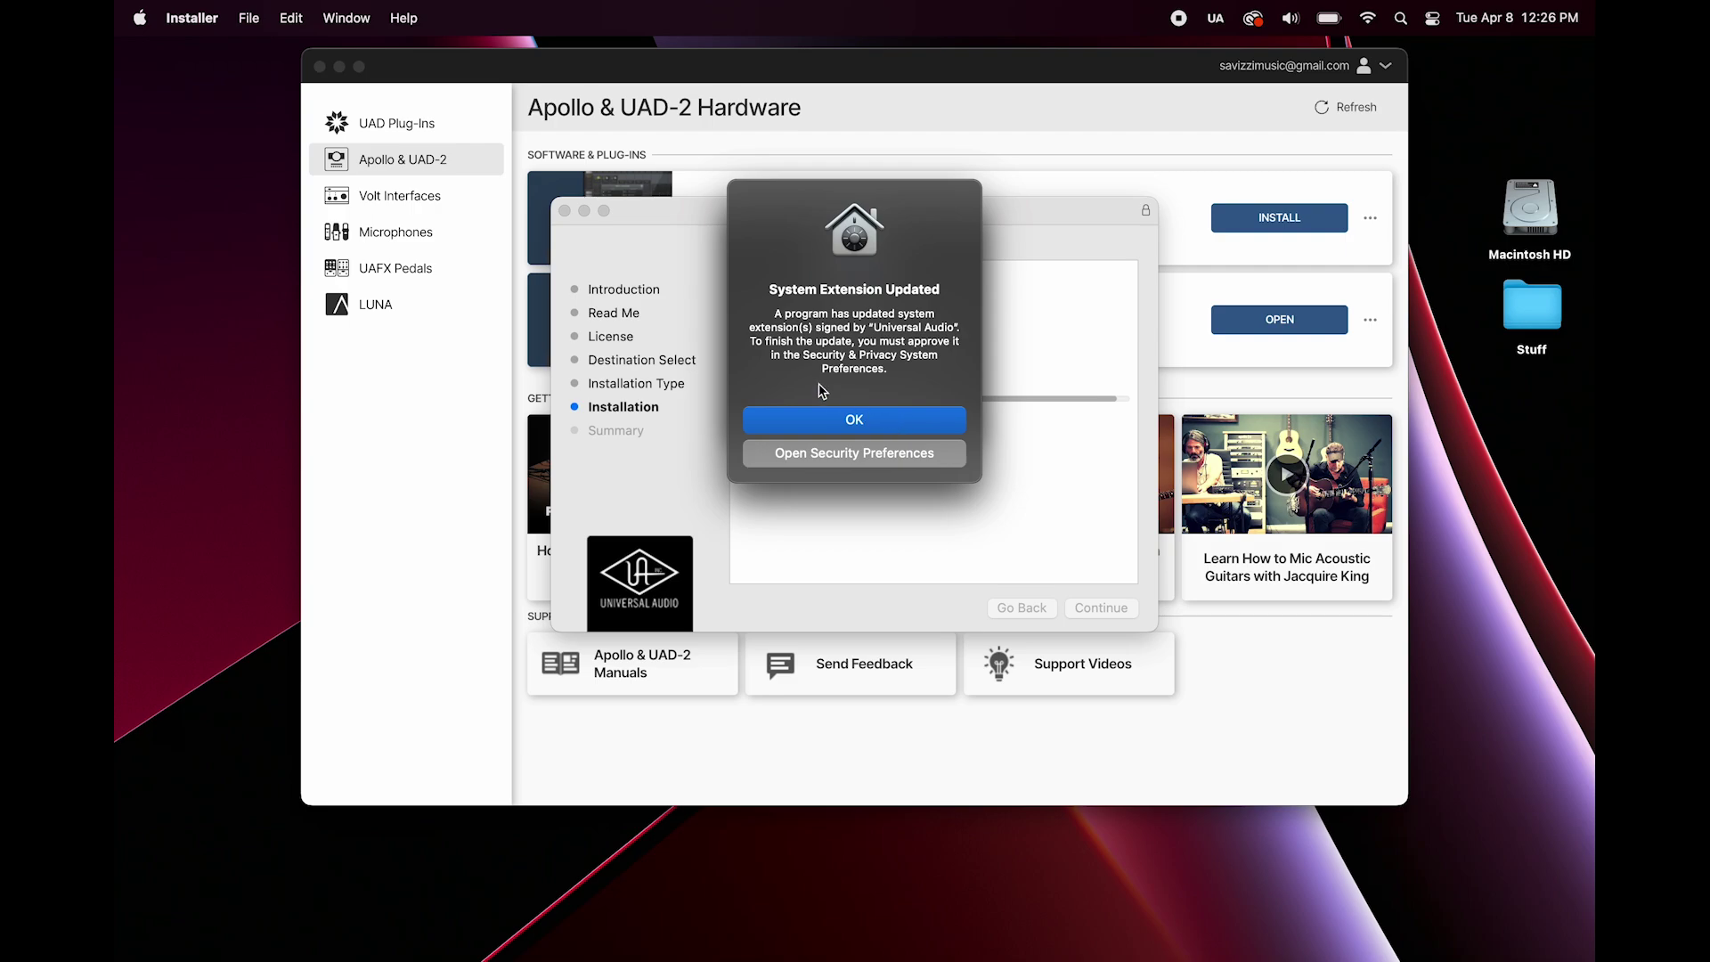
# Open Security & Privacy and unlock it with the account password
pyautogui.click(878, 452)
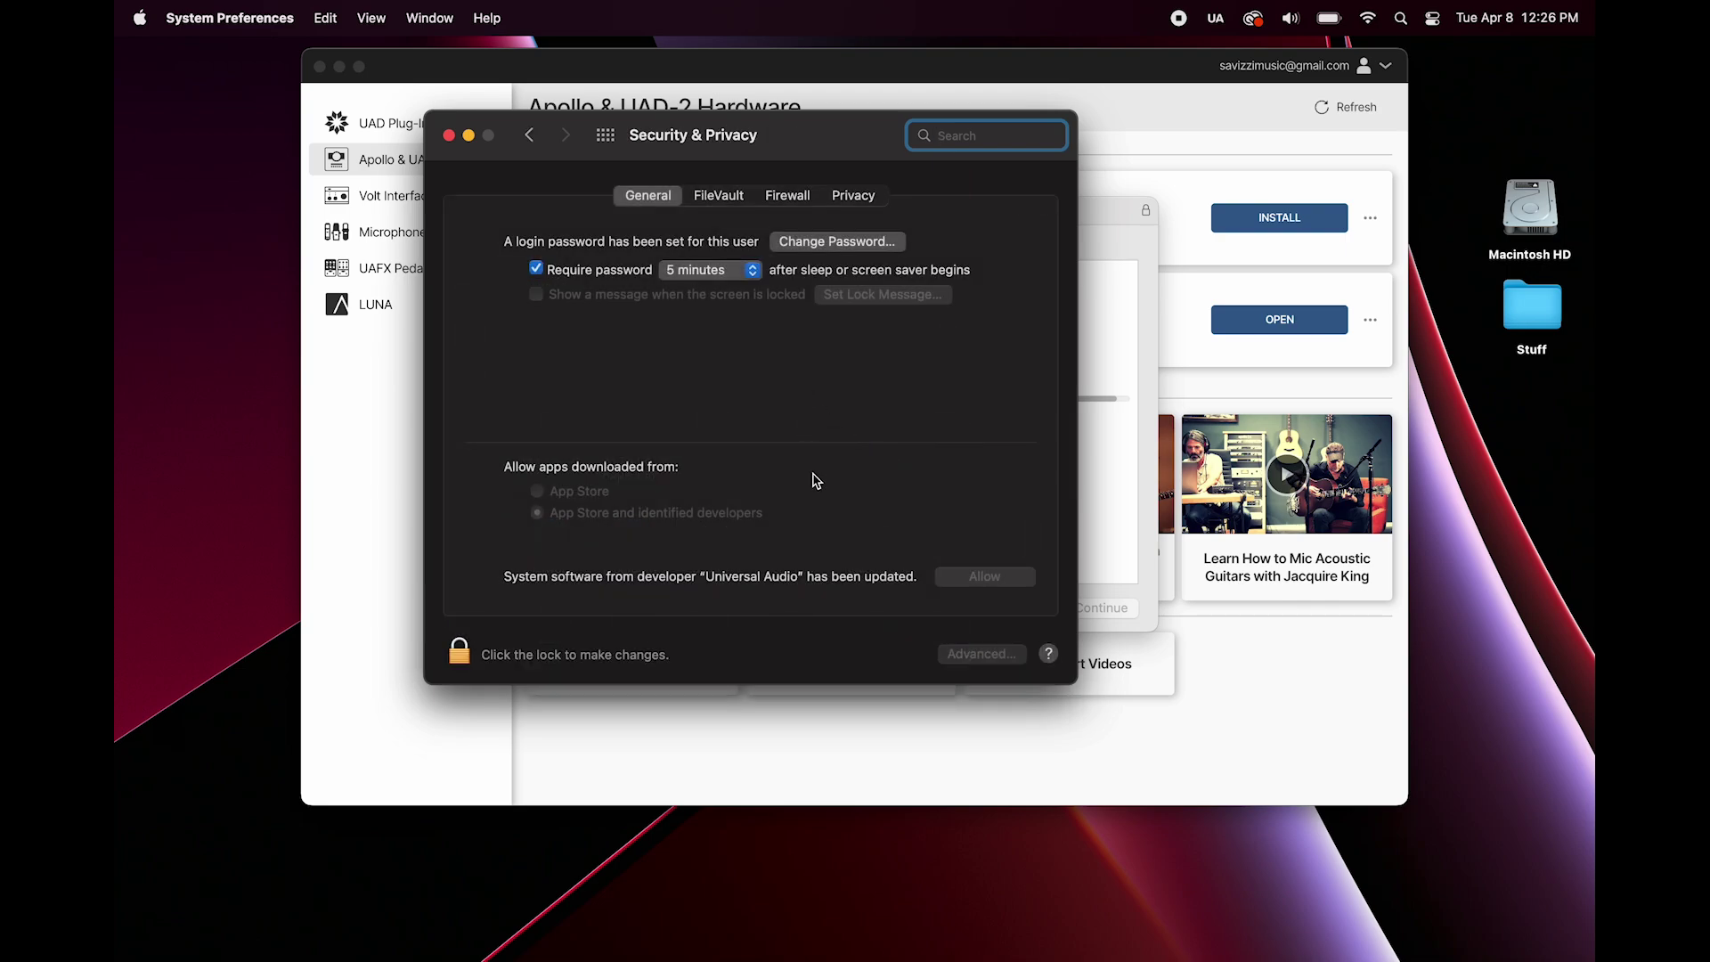
pyautogui.click(459, 655)
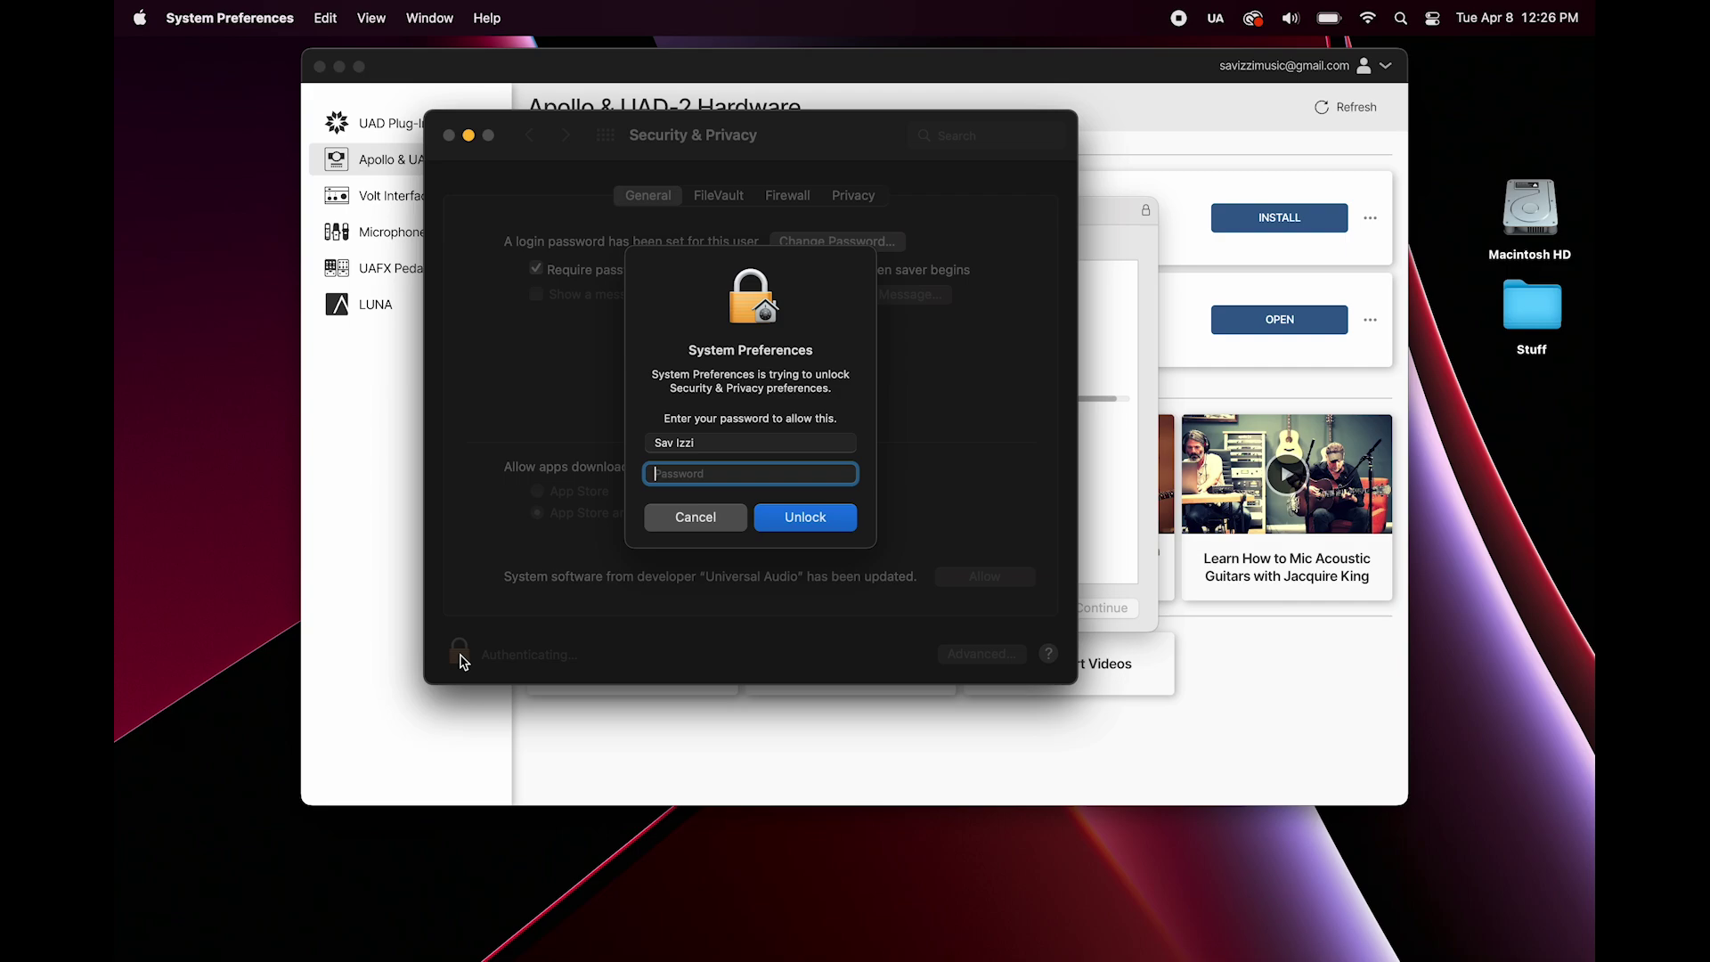
pyautogui.write('••••••••')
pyautogui.click(809, 518)
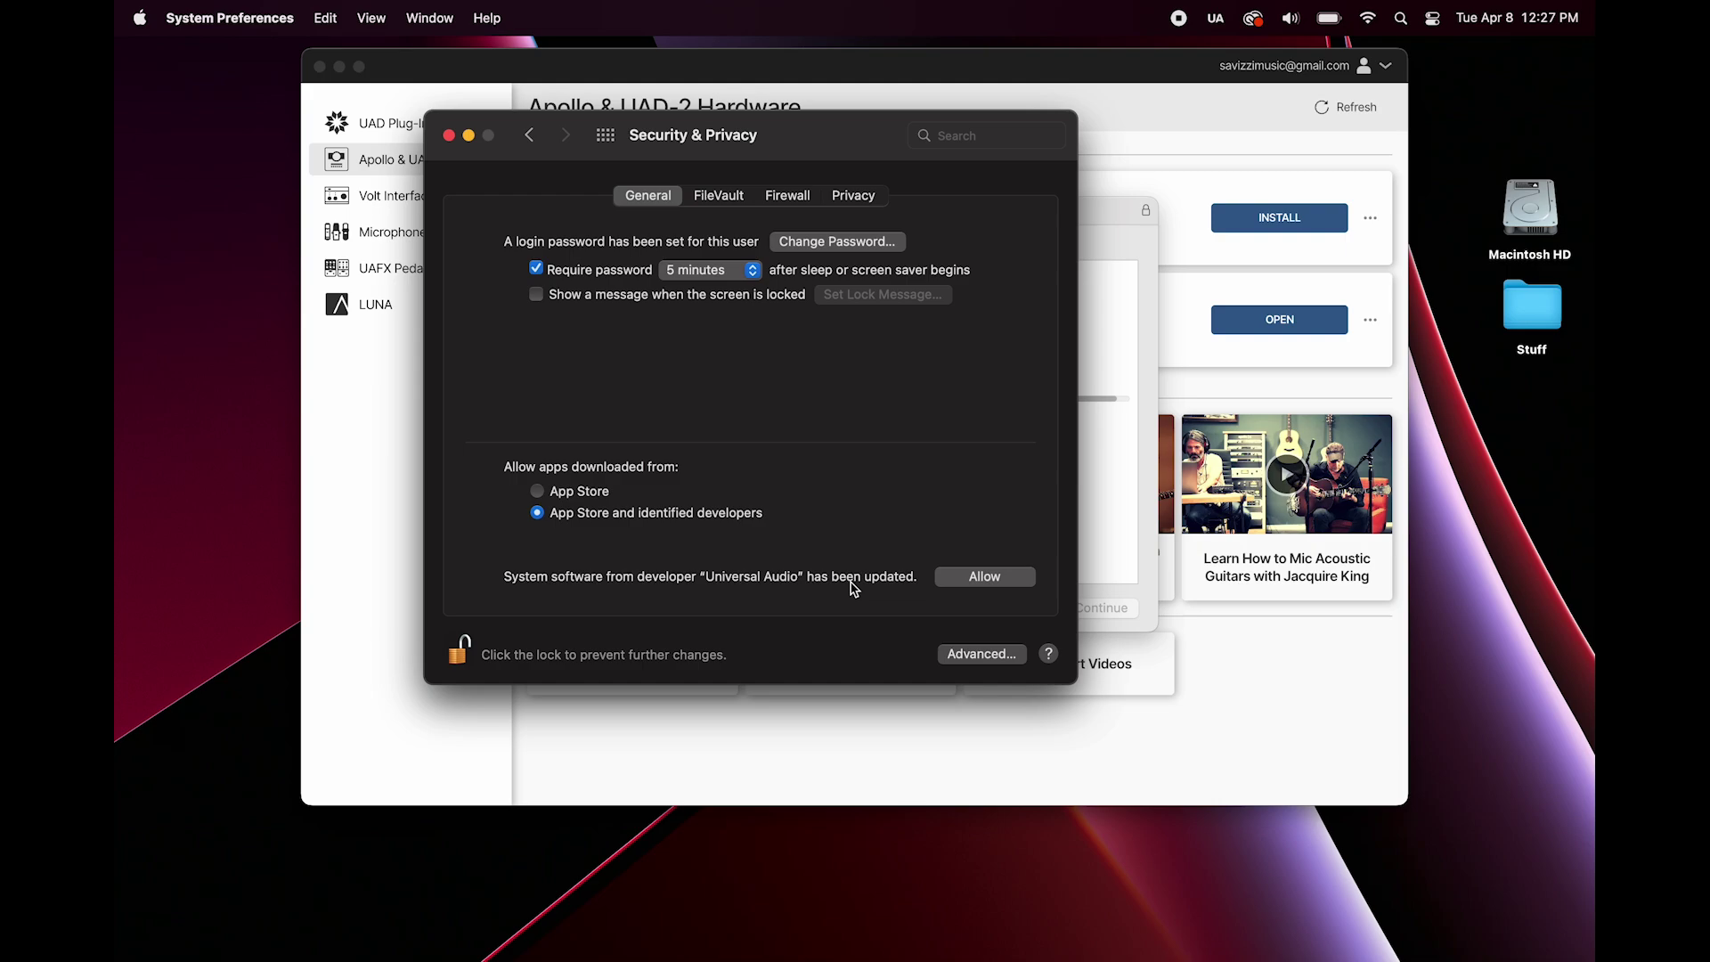
# Allow the Universal Audio system software, postpone the restart, and relock the settings
pyautogui.click(978, 578)
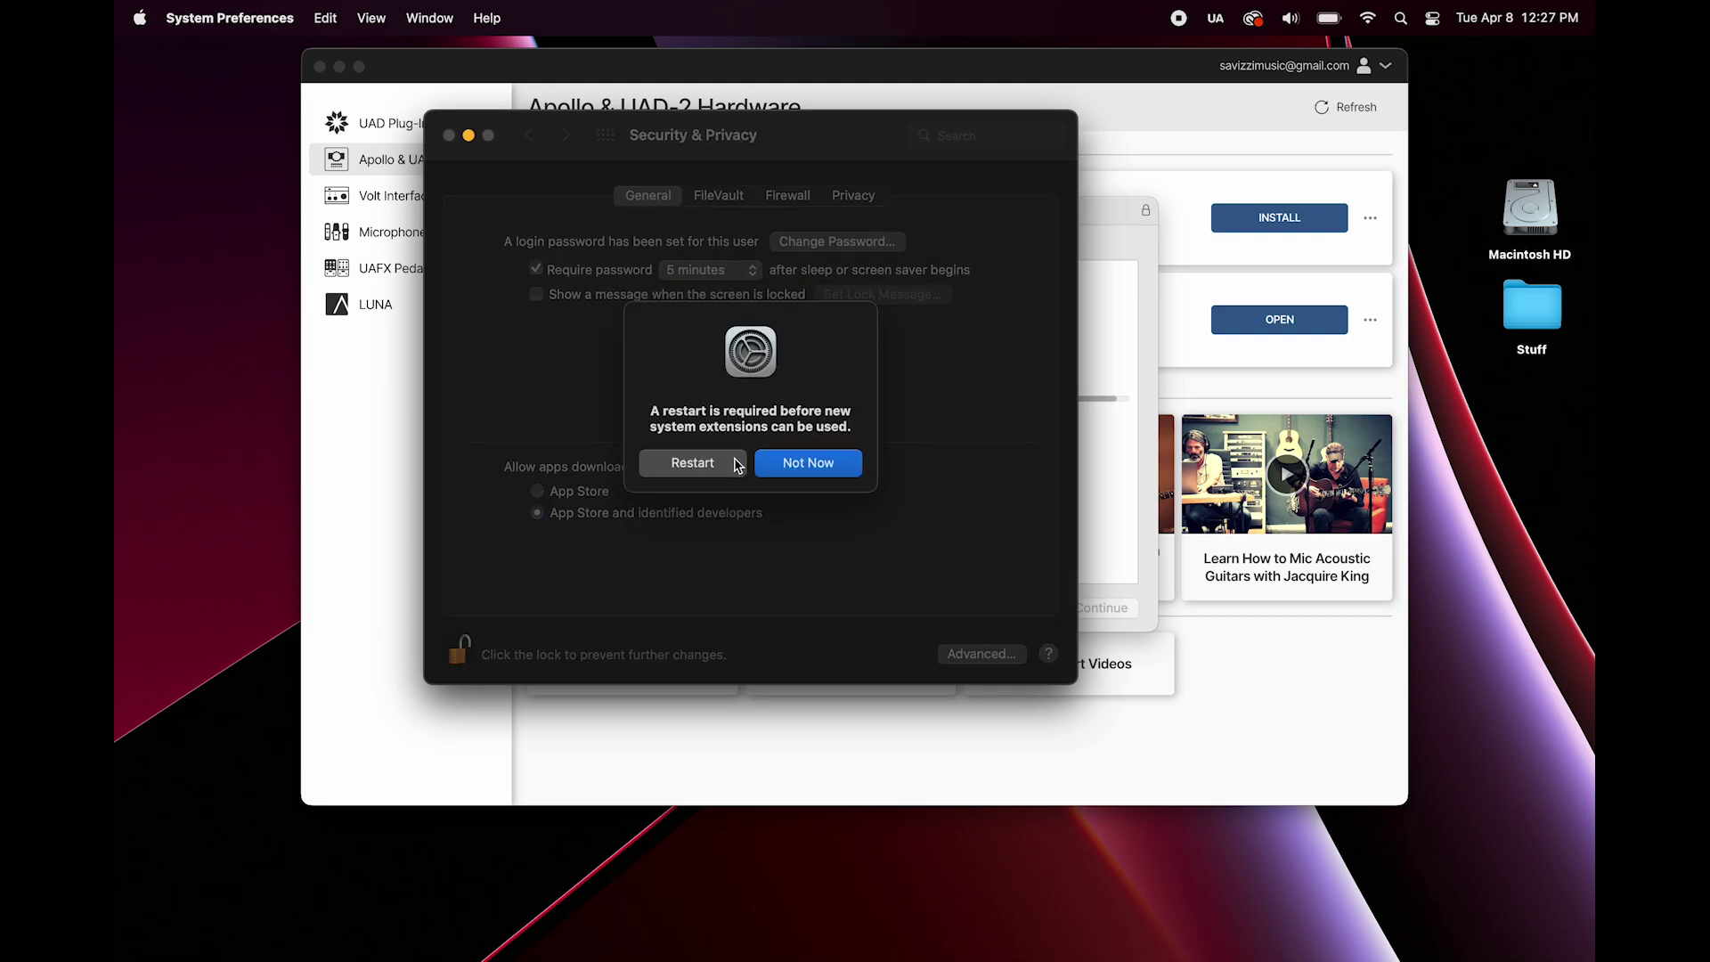
pyautogui.click(782, 469)
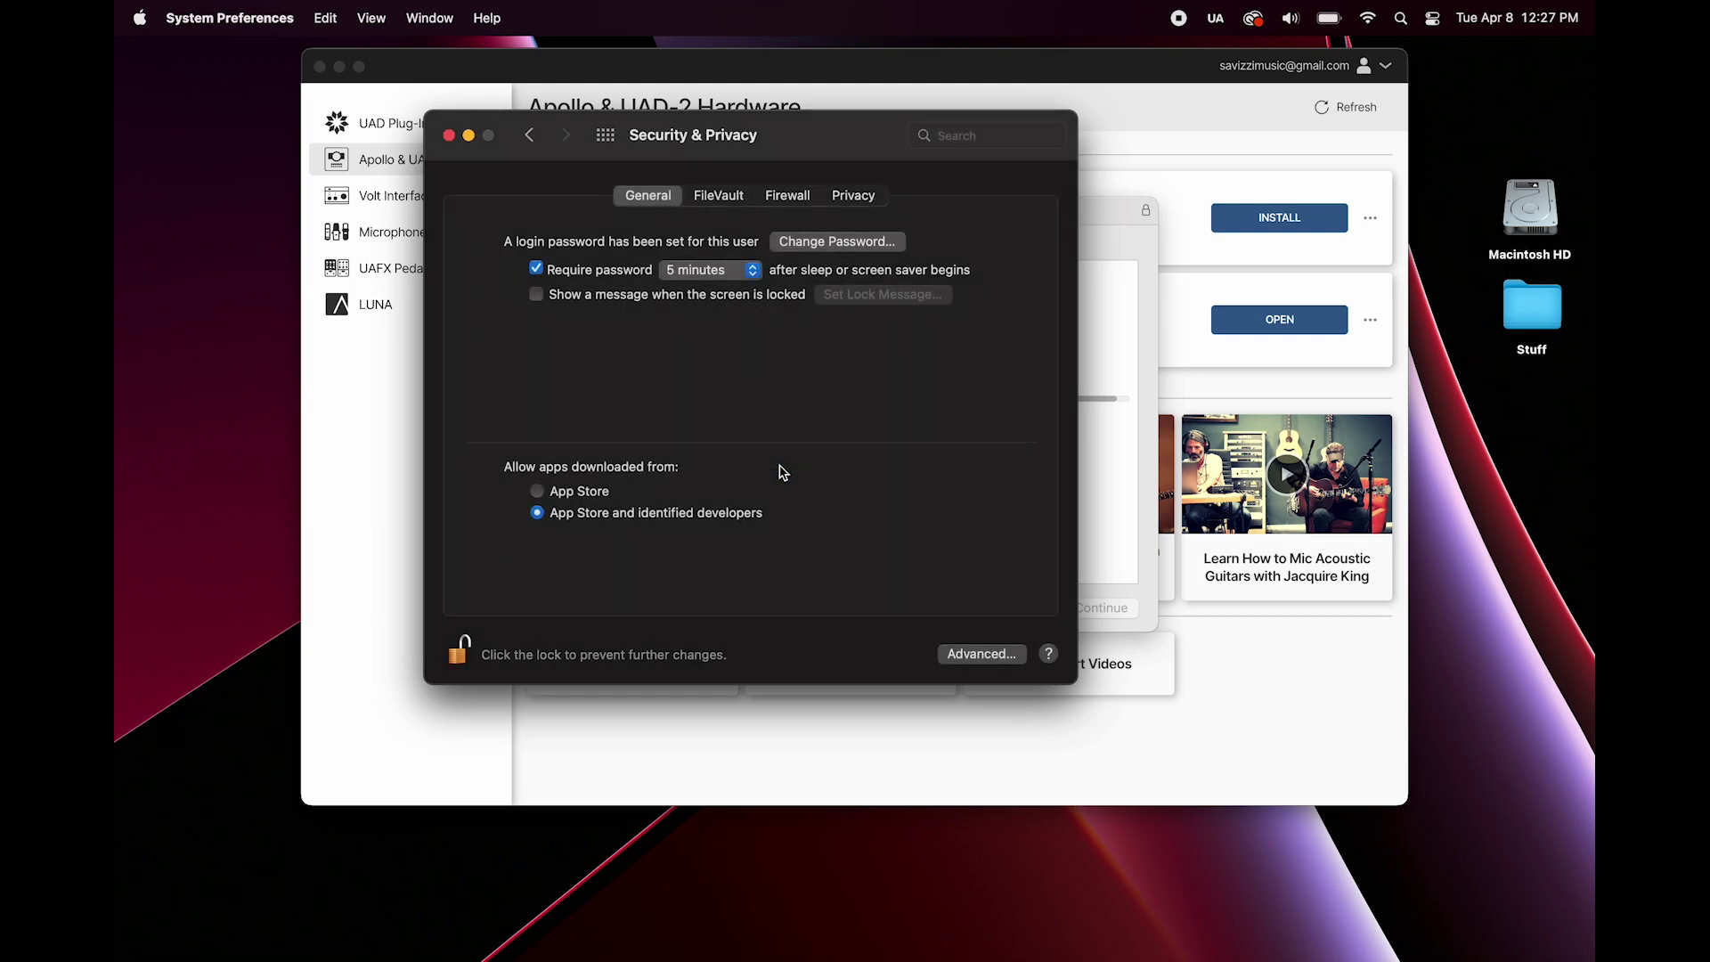
pyautogui.click(459, 655)
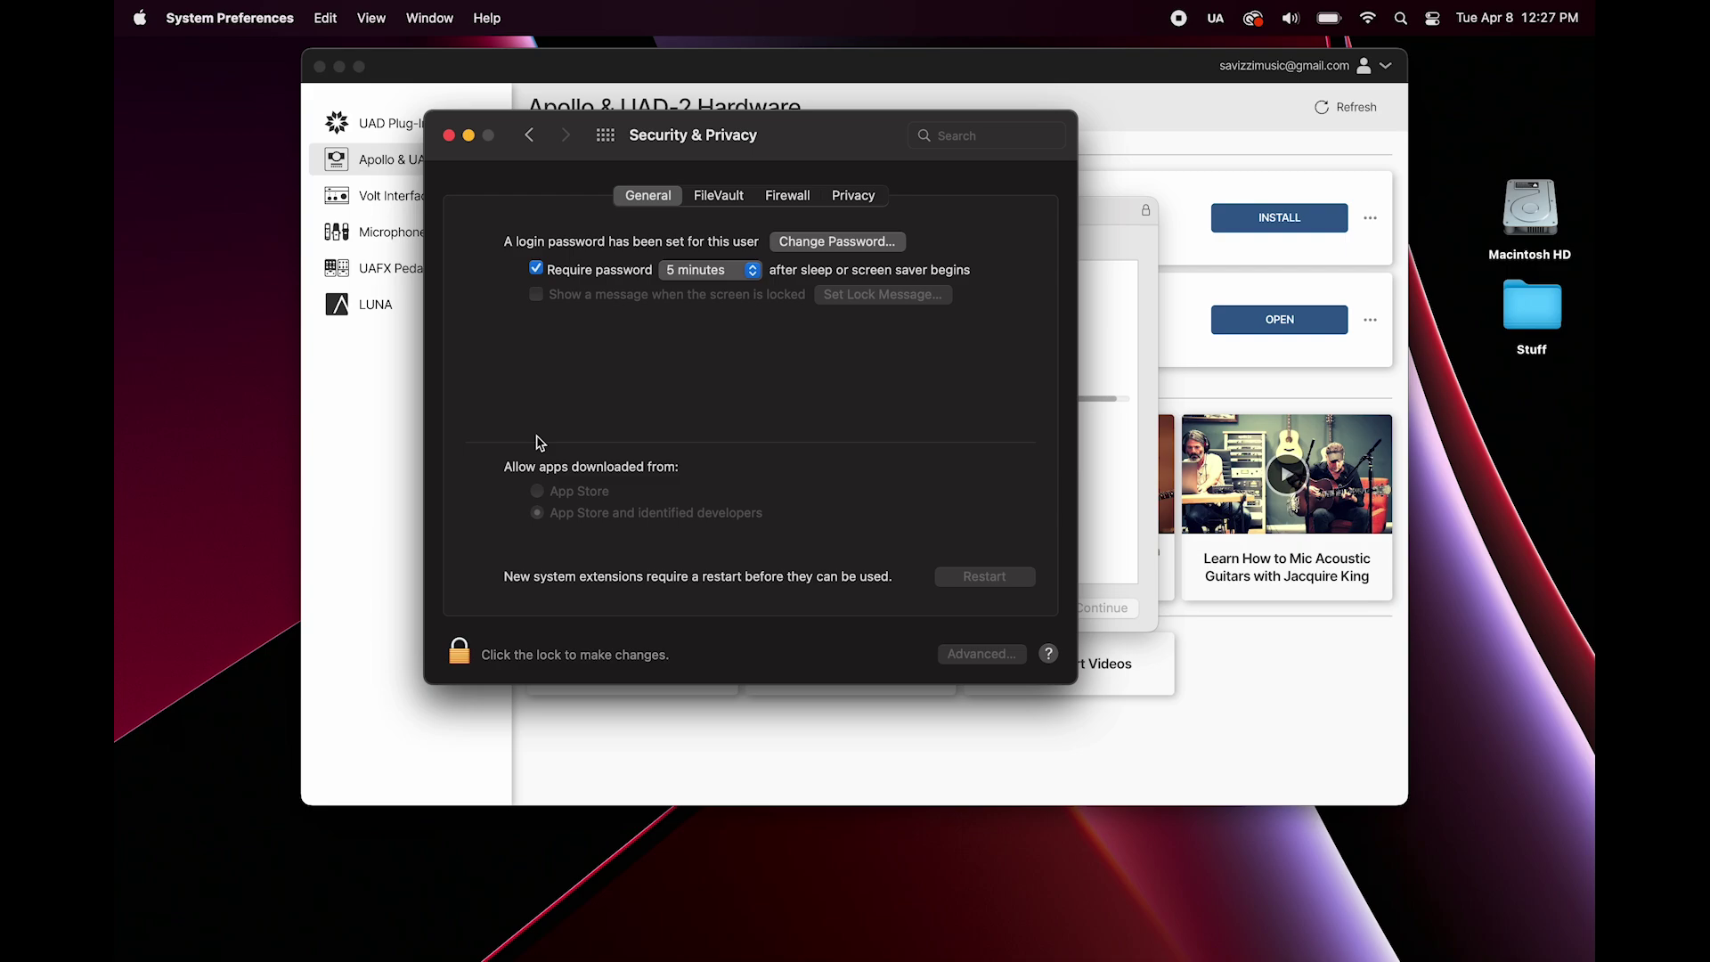
# Close Security & Privacy and dismiss the action-required notice so installation continues
pyautogui.click(449, 136)
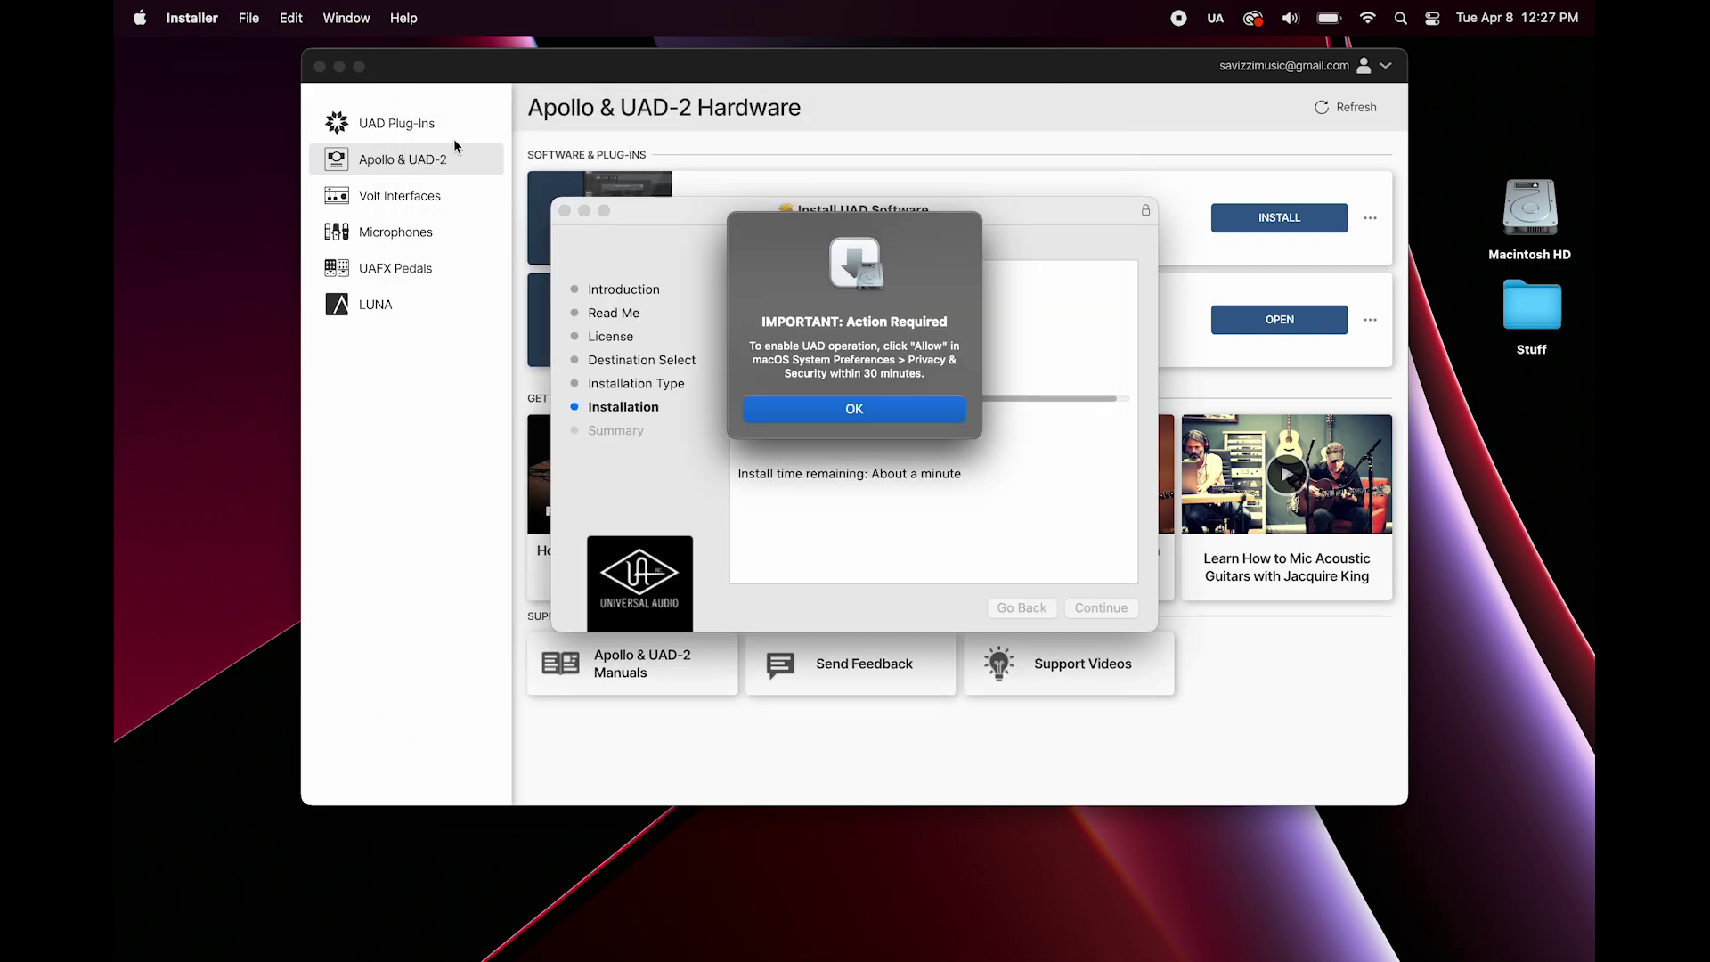
pyautogui.click(901, 410)
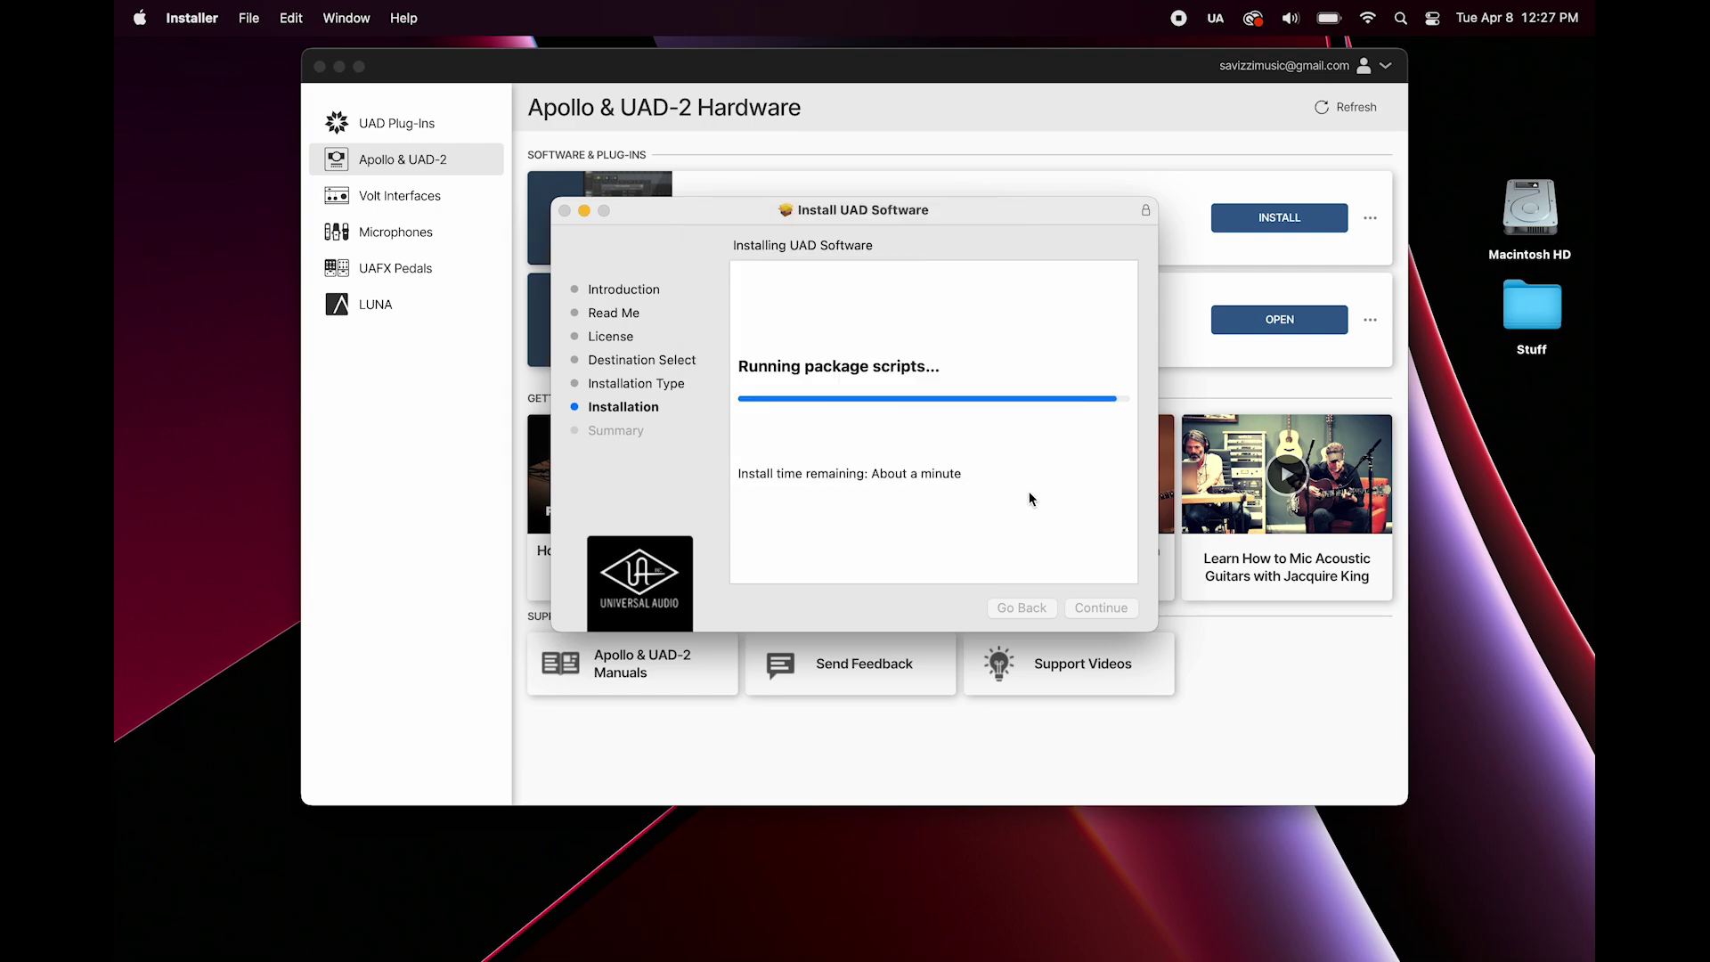